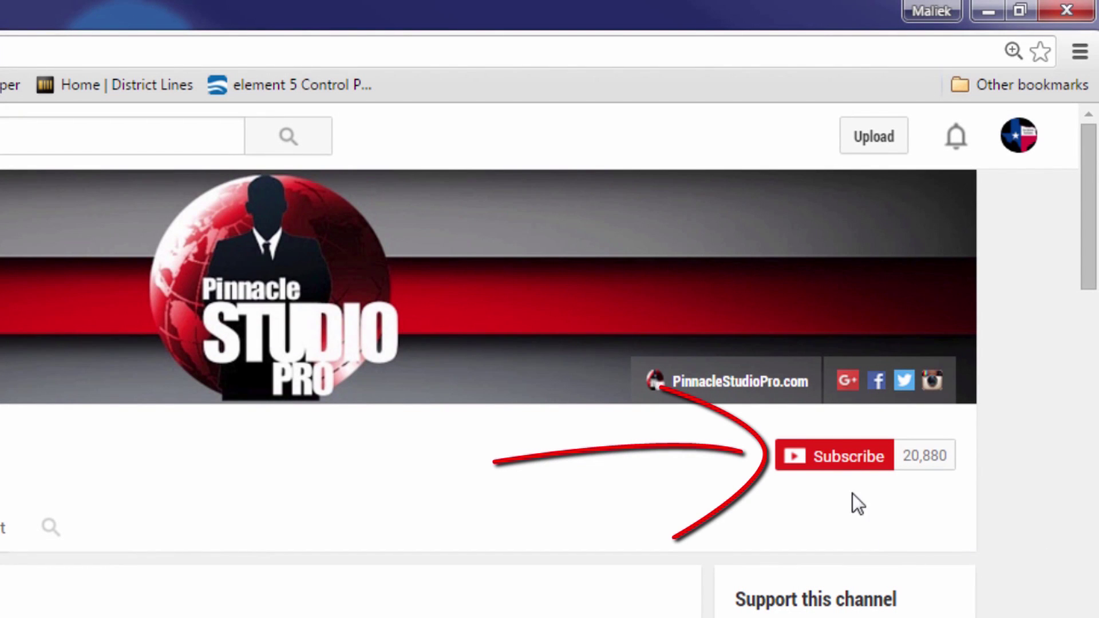
# Subscribe to the PinnacleStudioPro YouTube channel with all notifications turned on.
pyautogui.click(838, 459)
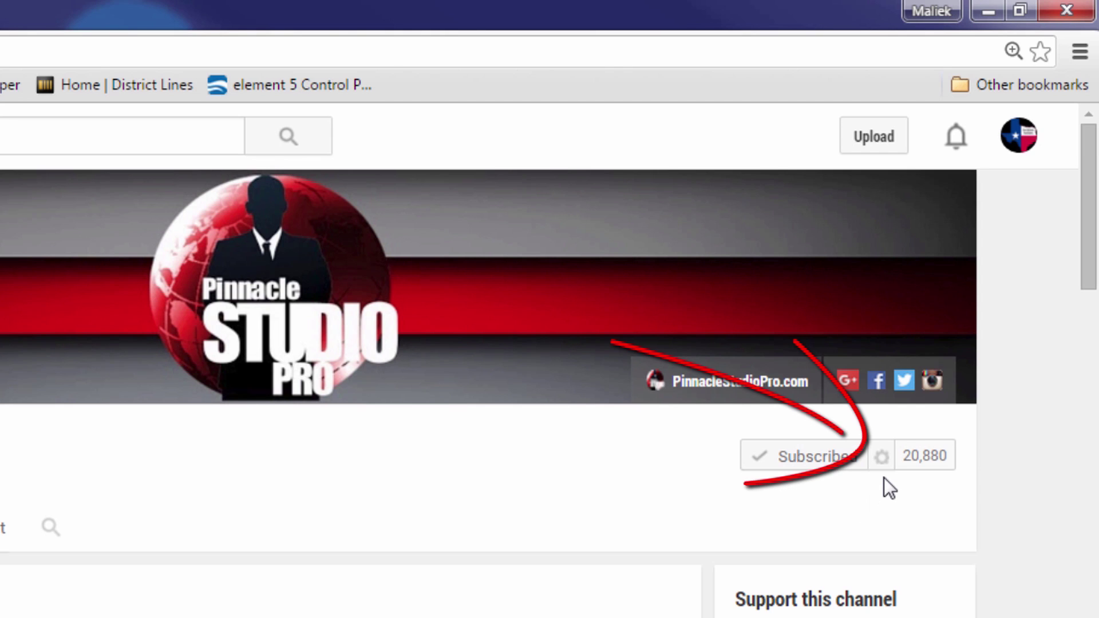
pyautogui.click(881, 458)
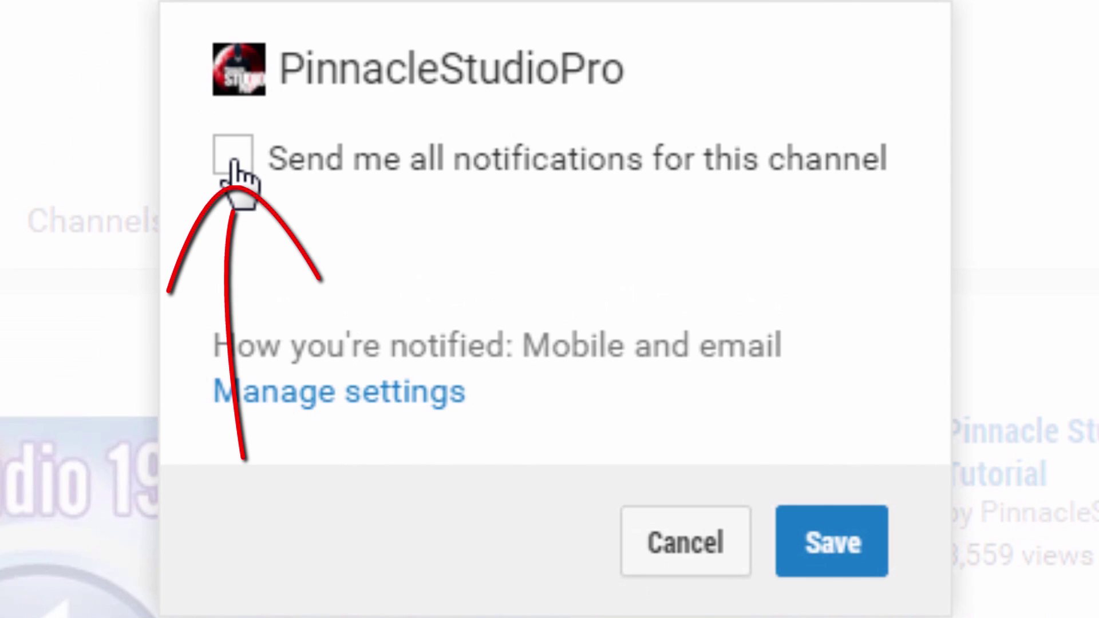
pyautogui.click(233, 159)
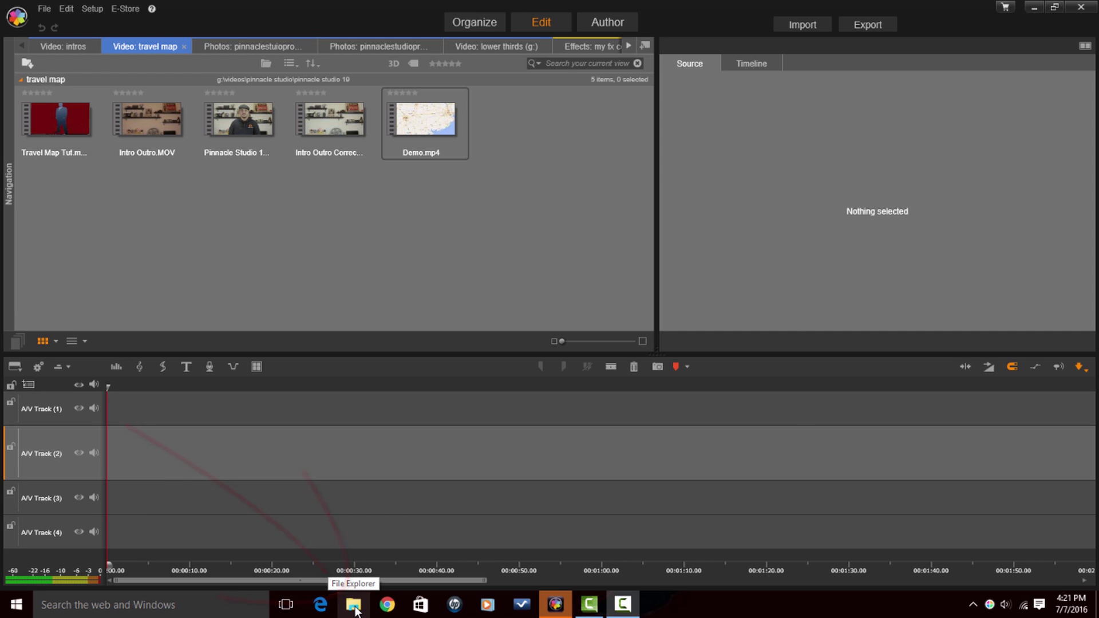
# Open File Explorer from the Windows taskbar over Pinnacle Studio.
pyautogui.click(354, 606)
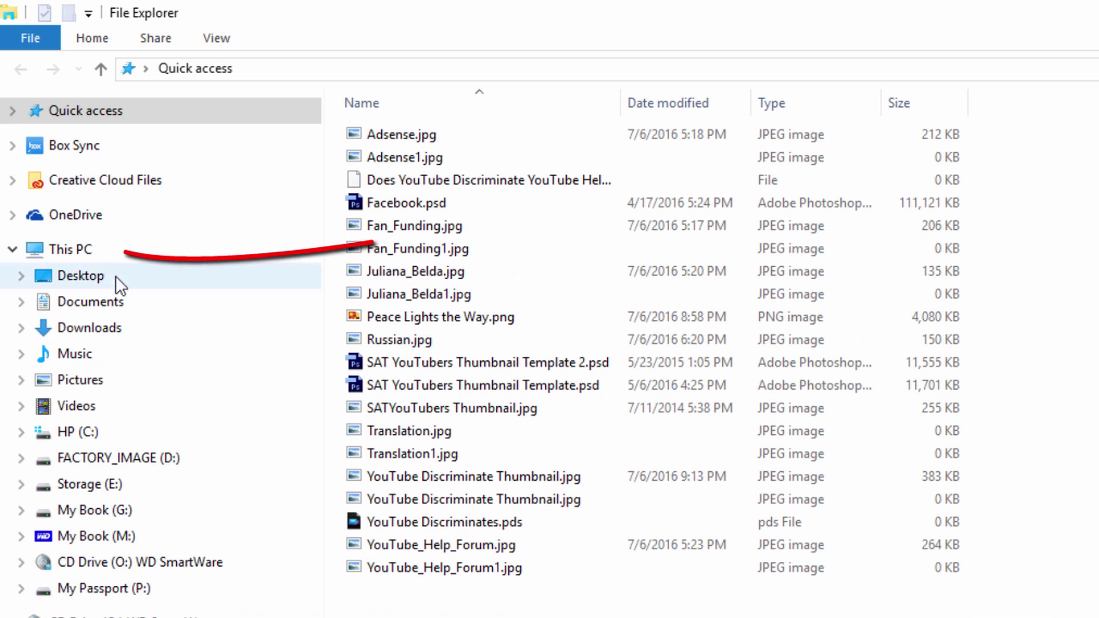
# Show This PC in File Explorer and check the View ribbon's options.
pyautogui.click(80, 250)
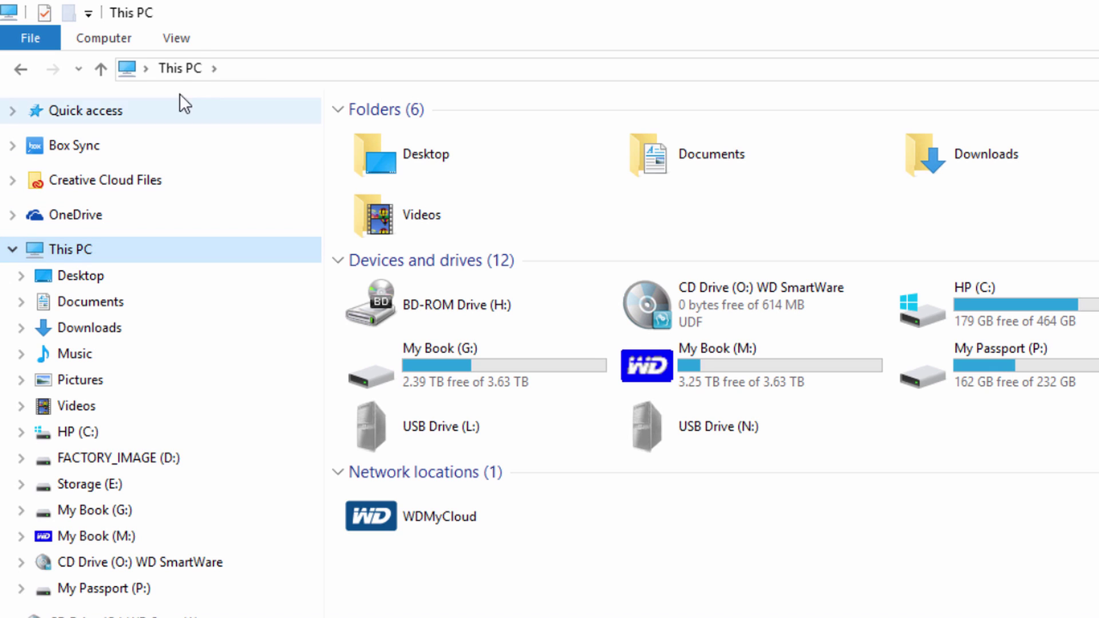
pyautogui.click(178, 39)
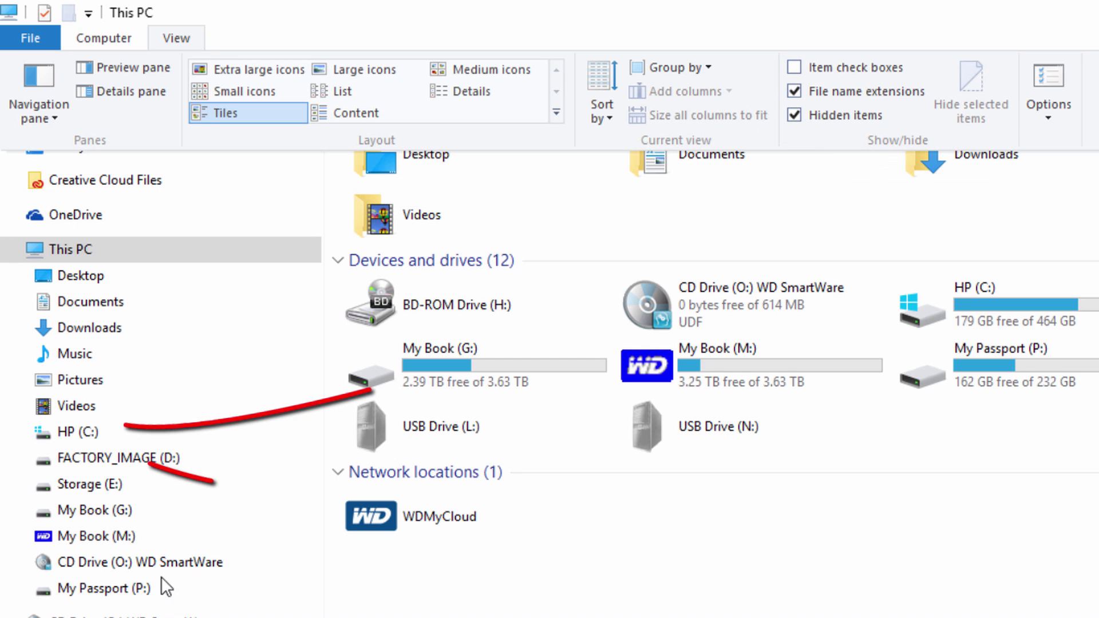
pyautogui.click(80, 434)
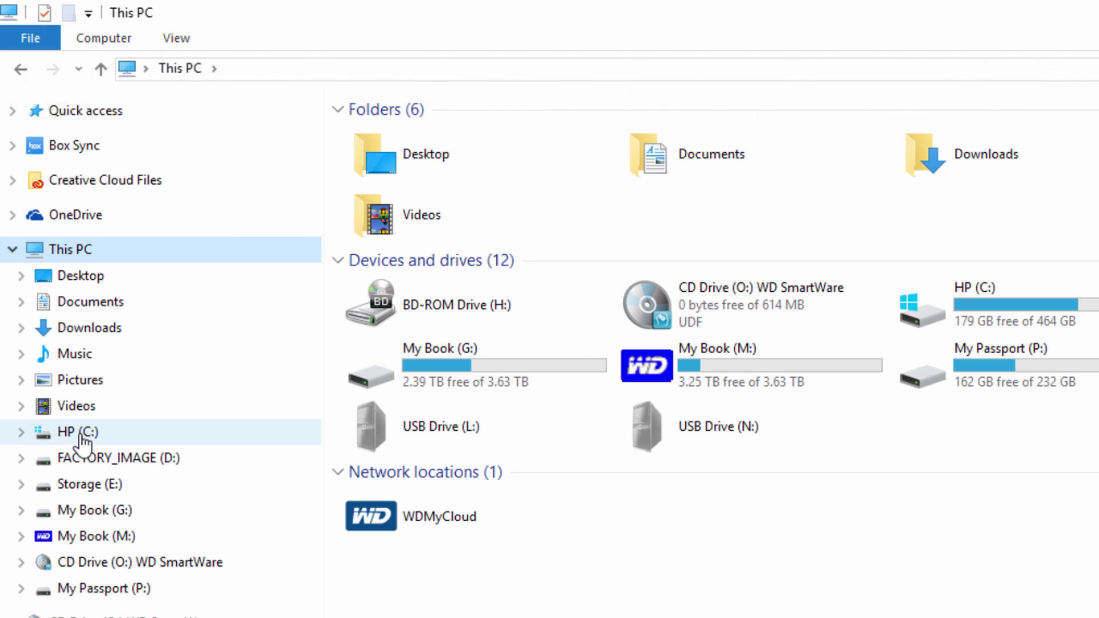
# Navigate from HP (C:) through Users and the user profile into AppData.
pyautogui.click(83, 438)
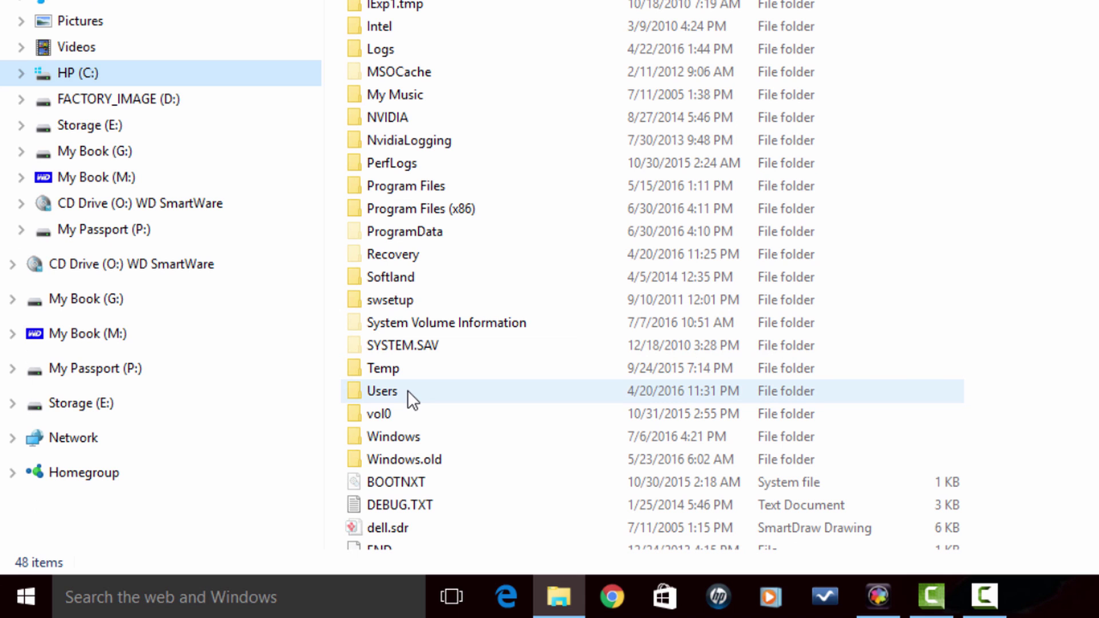
pyautogui.moveTo(407, 390)
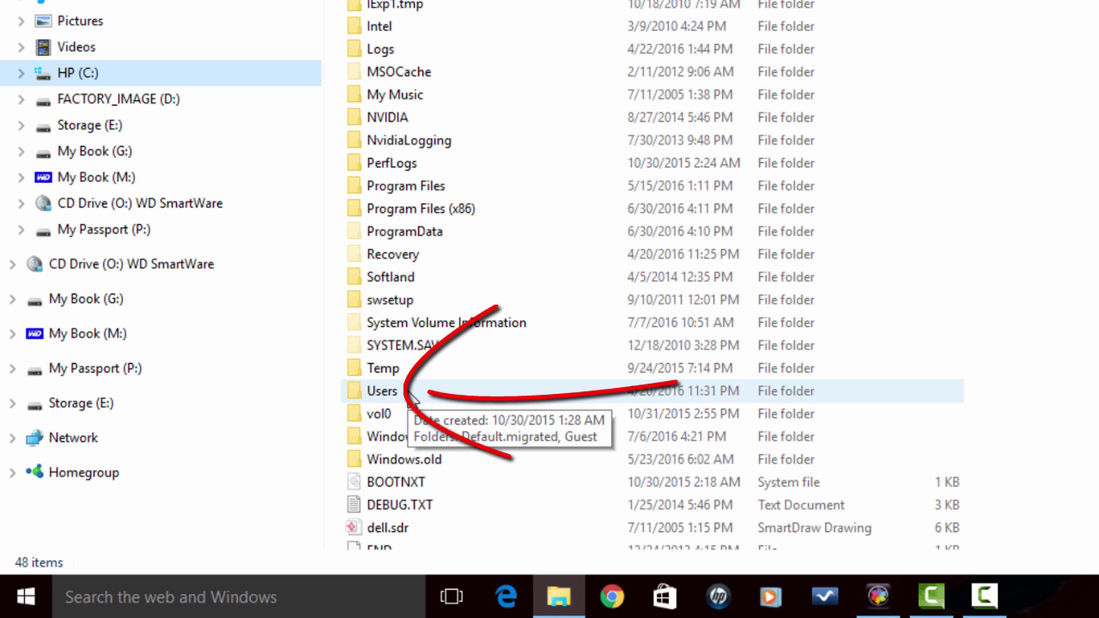
pyautogui.doubleClick(407, 394)
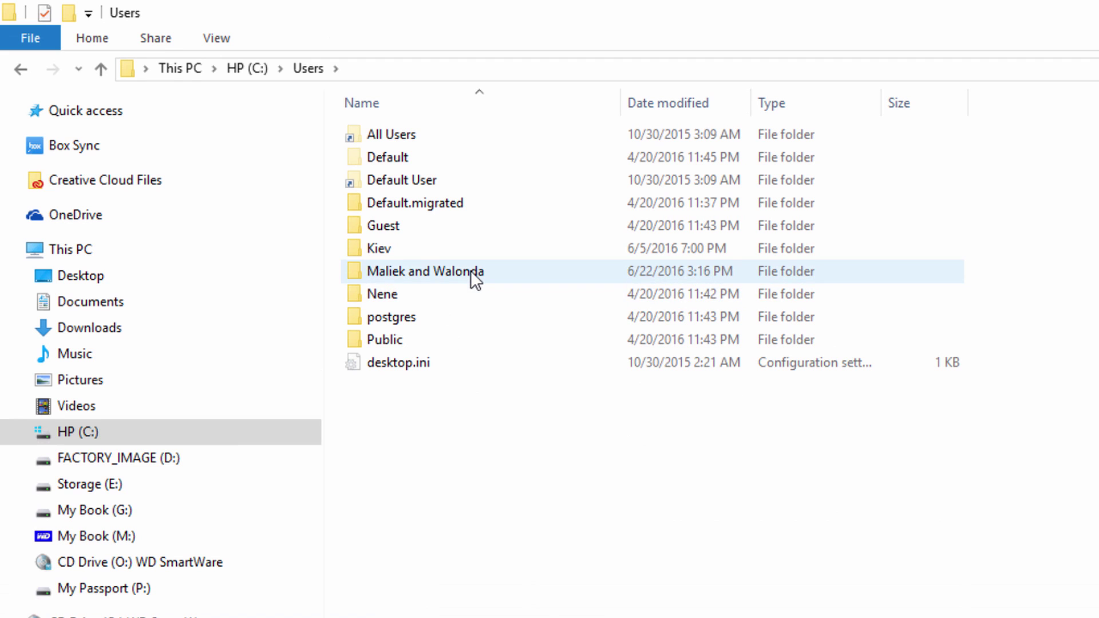
pyautogui.moveTo(472, 276)
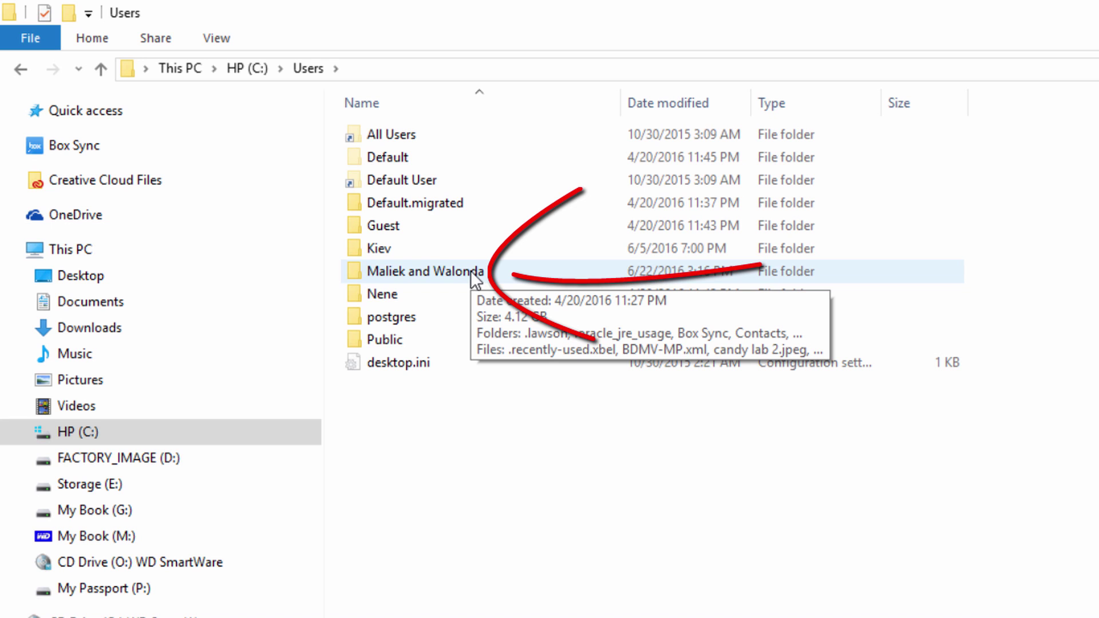
pyautogui.doubleClick(471, 273)
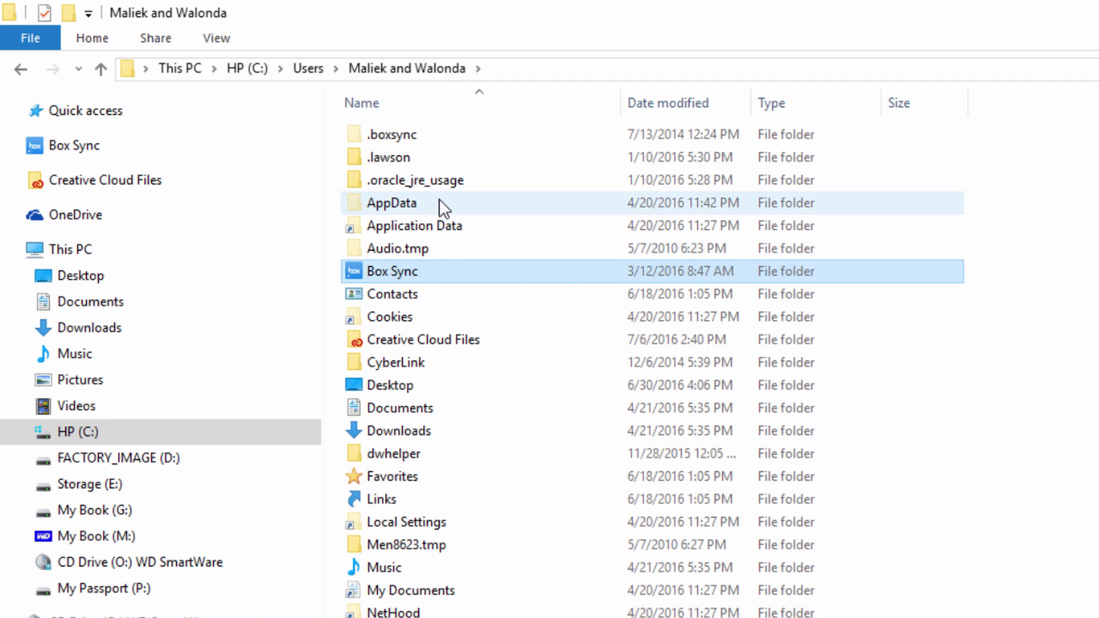
pyautogui.moveTo(438, 198)
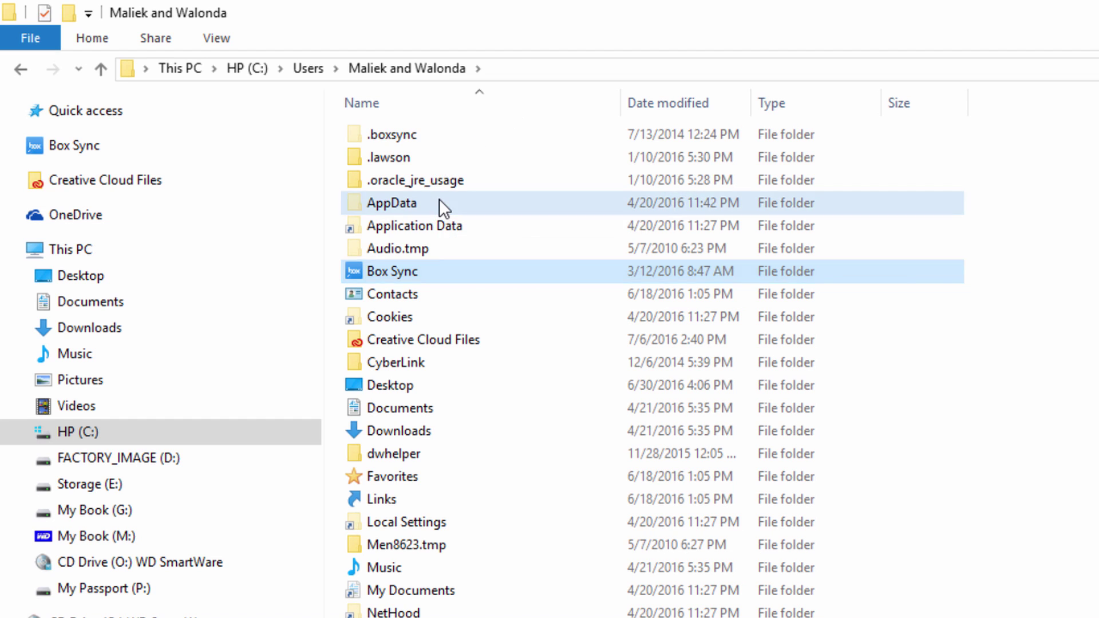
pyautogui.doubleClick(438, 198)
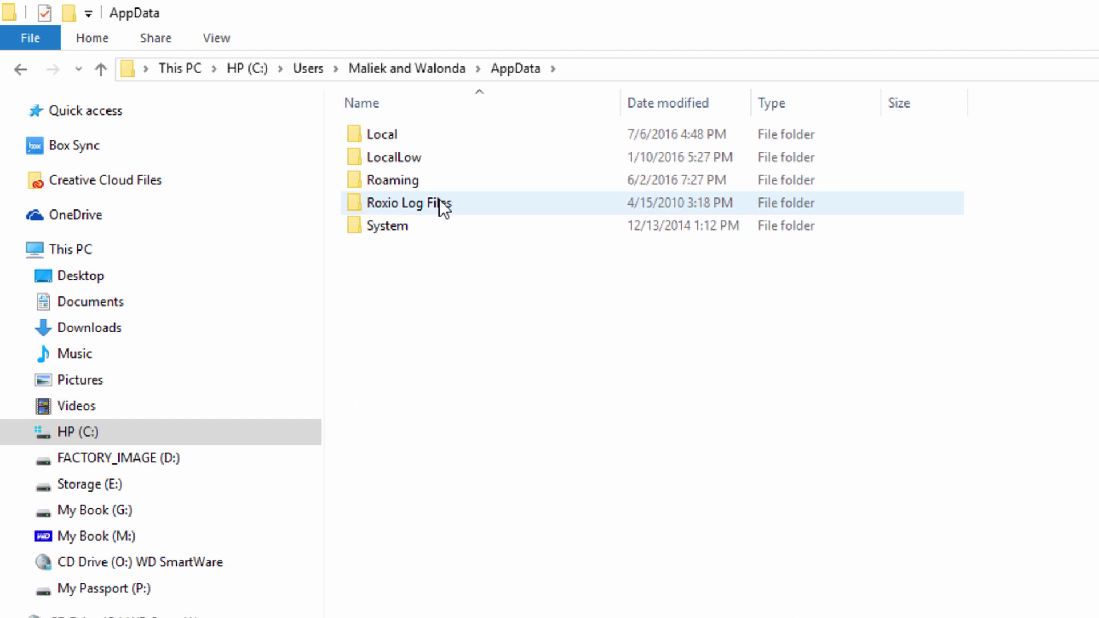
# Go into Local\Pinnacle_Studio_19\Studio\Scratch in File Explorer.
pyautogui.doubleClick(442, 138)
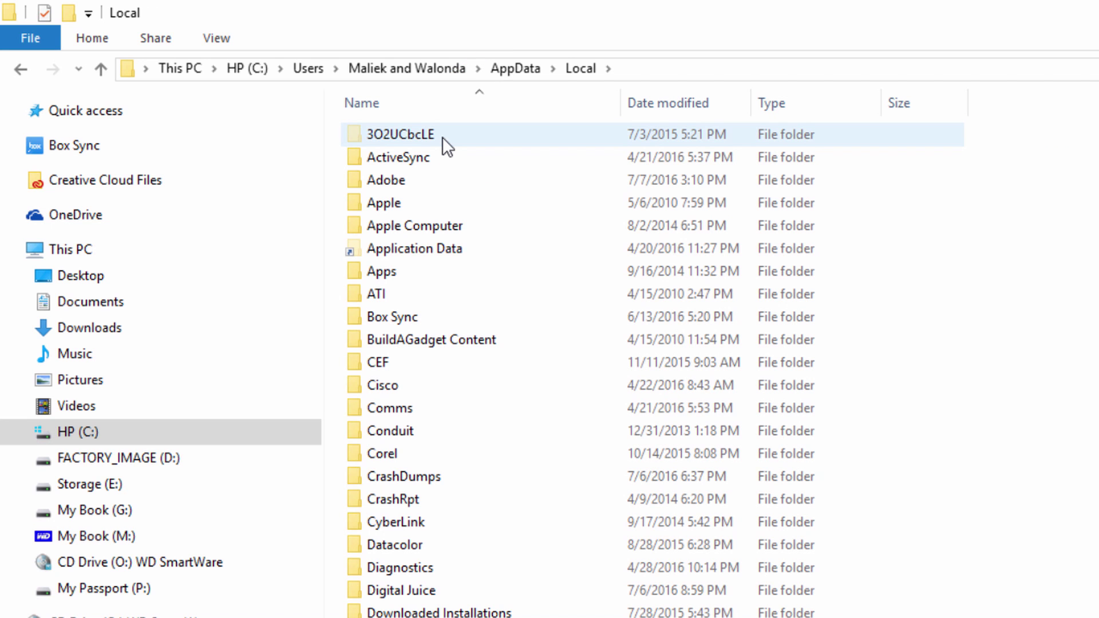
pyautogui.scroll(-8, 501, 551)
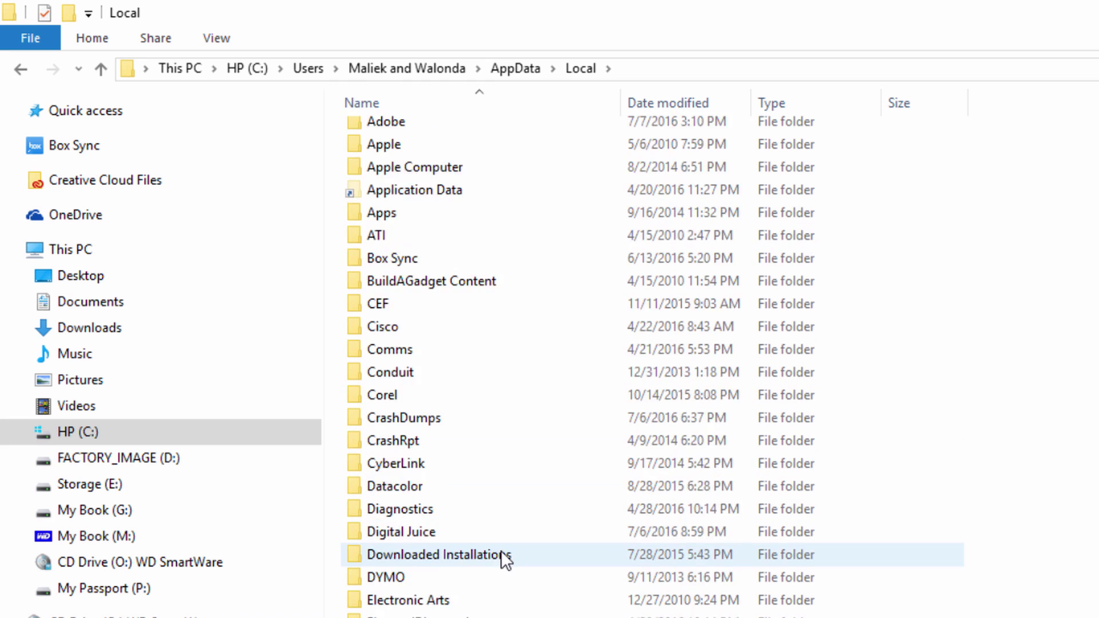
pyautogui.scroll(-6, 500, 551)
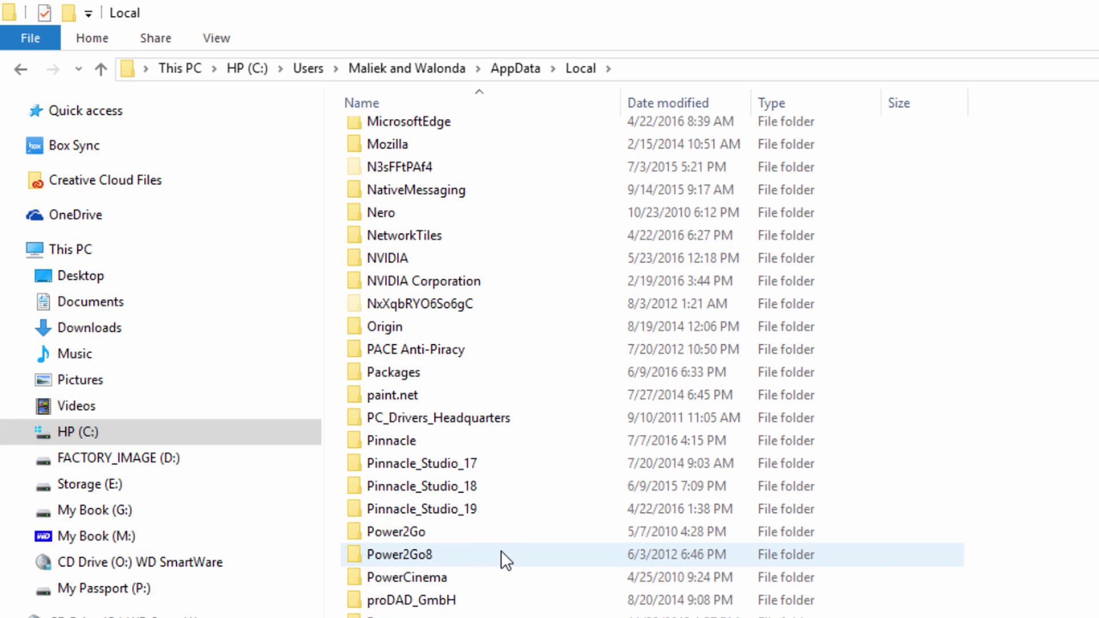
pyautogui.moveTo(484, 513)
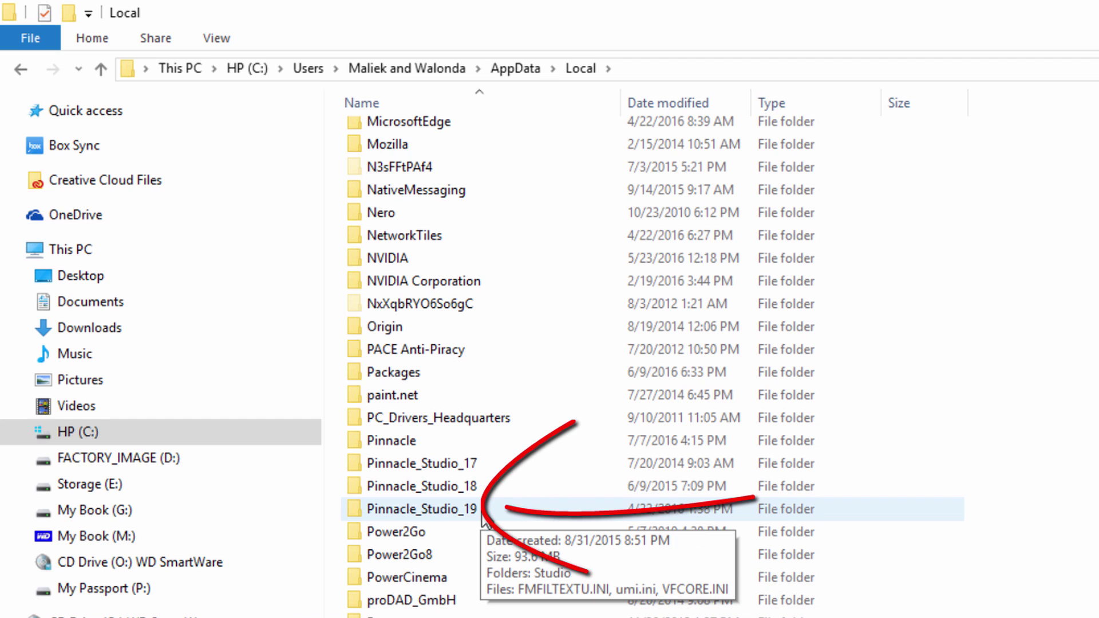
pyautogui.doubleClick(482, 510)
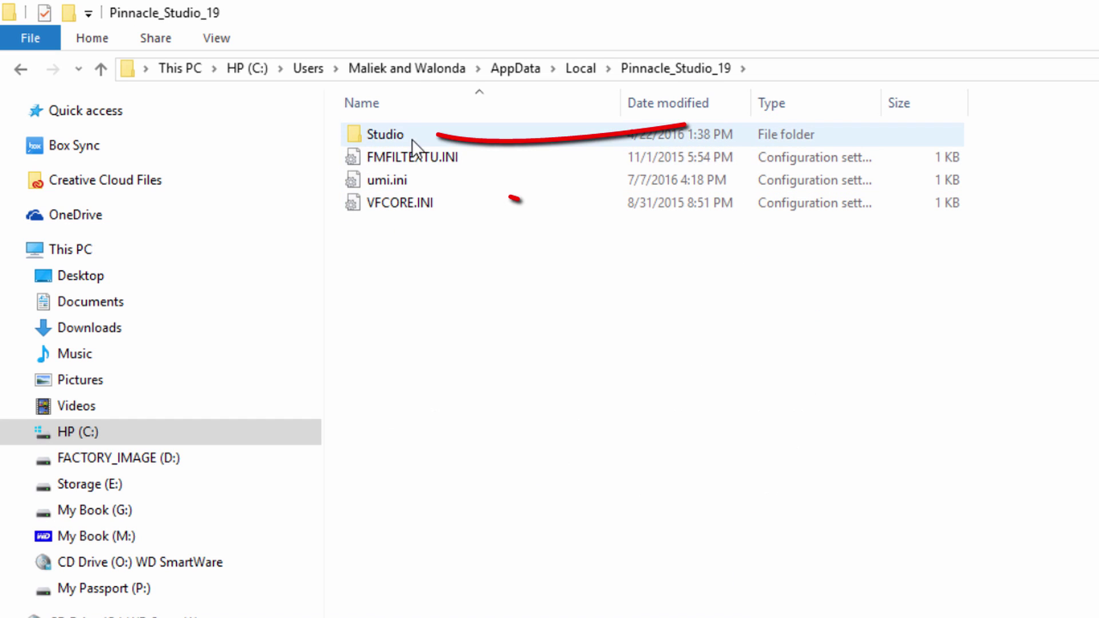
pyautogui.moveTo(412, 139)
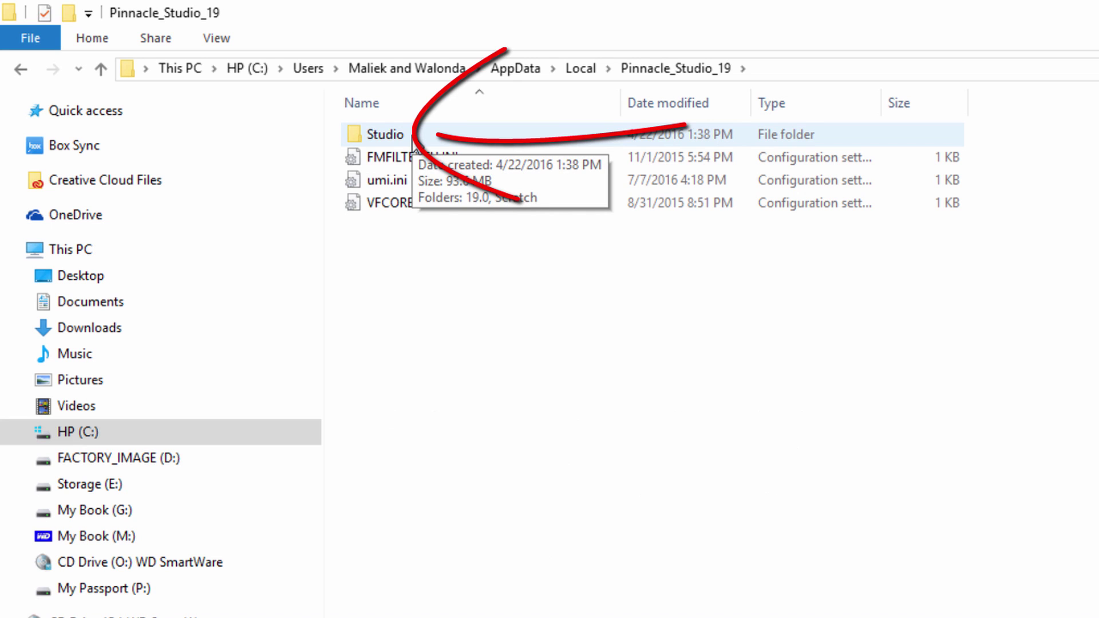
pyautogui.doubleClick(412, 136)
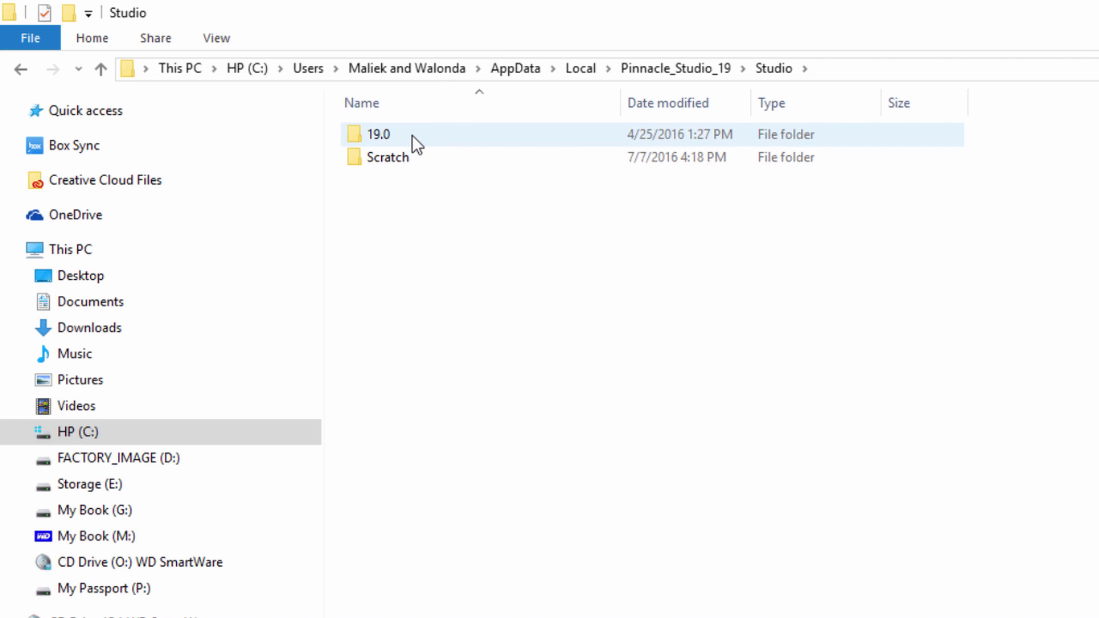
pyautogui.moveTo(426, 157)
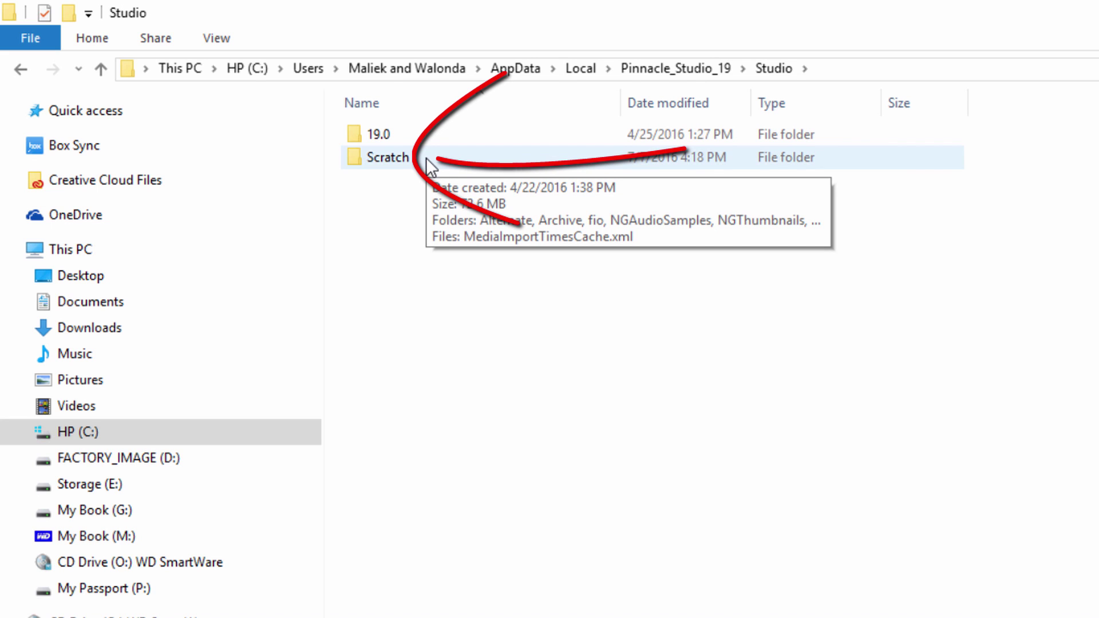
pyautogui.doubleClick(426, 157)
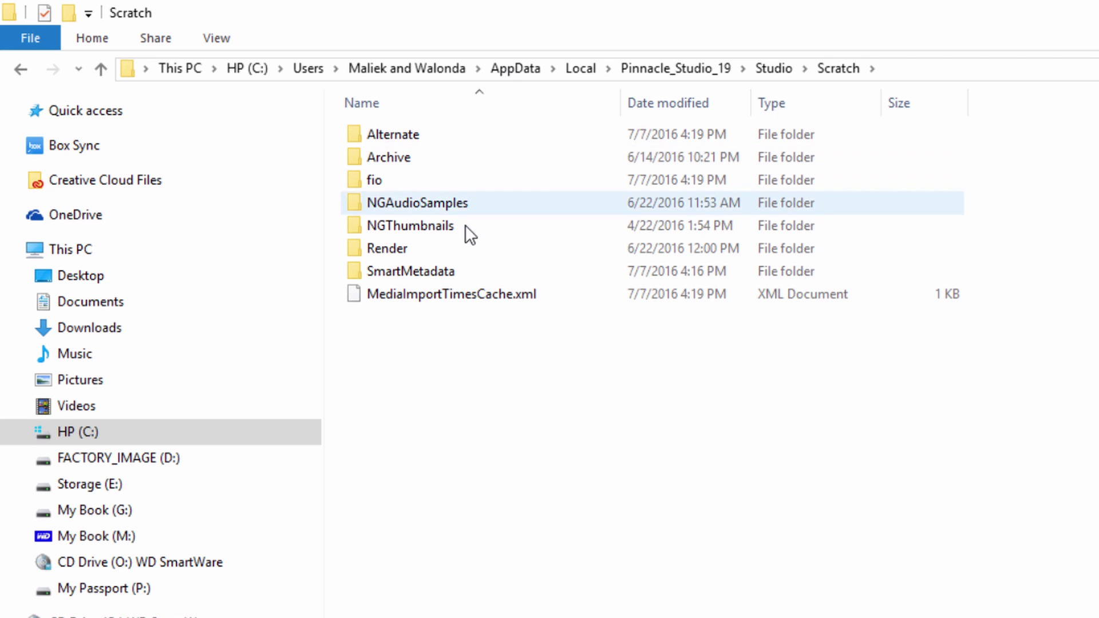
pyautogui.moveTo(435, 243)
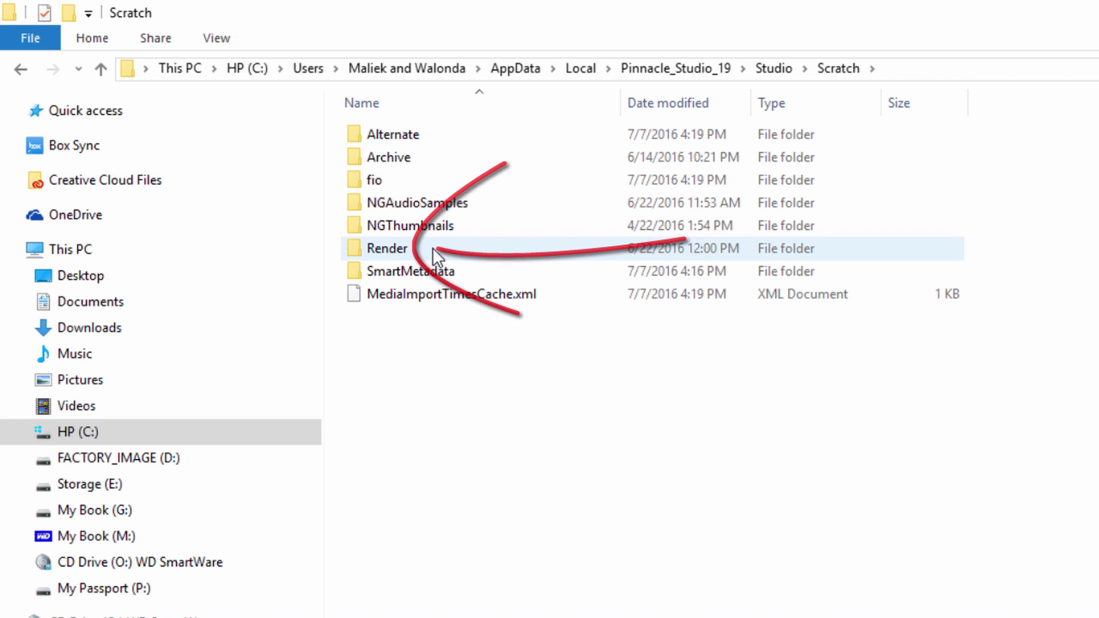
# Open the Render folder and select all its cached render files.
pyautogui.doubleClick(432, 247)
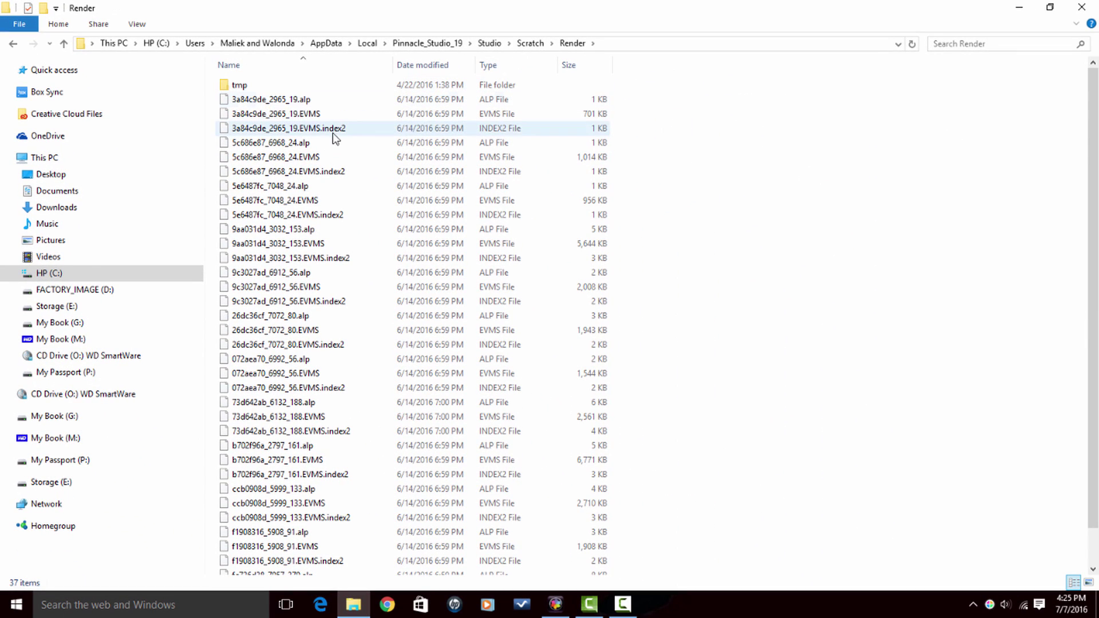
pyautogui.scroll(-1, 337, 206)
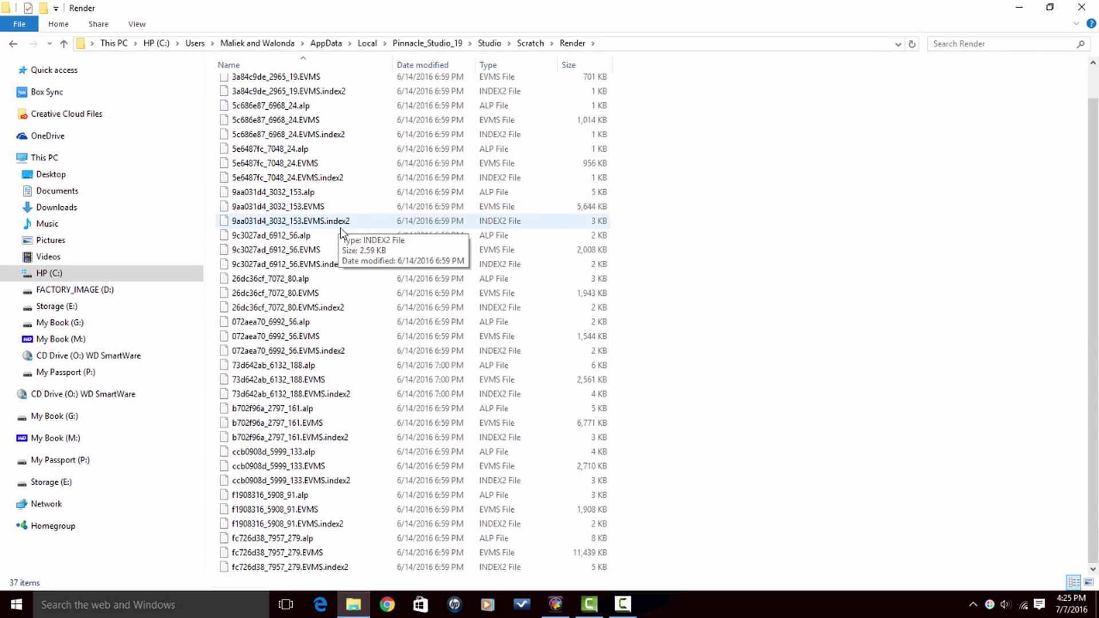
pyautogui.scroll(1, 341, 229)
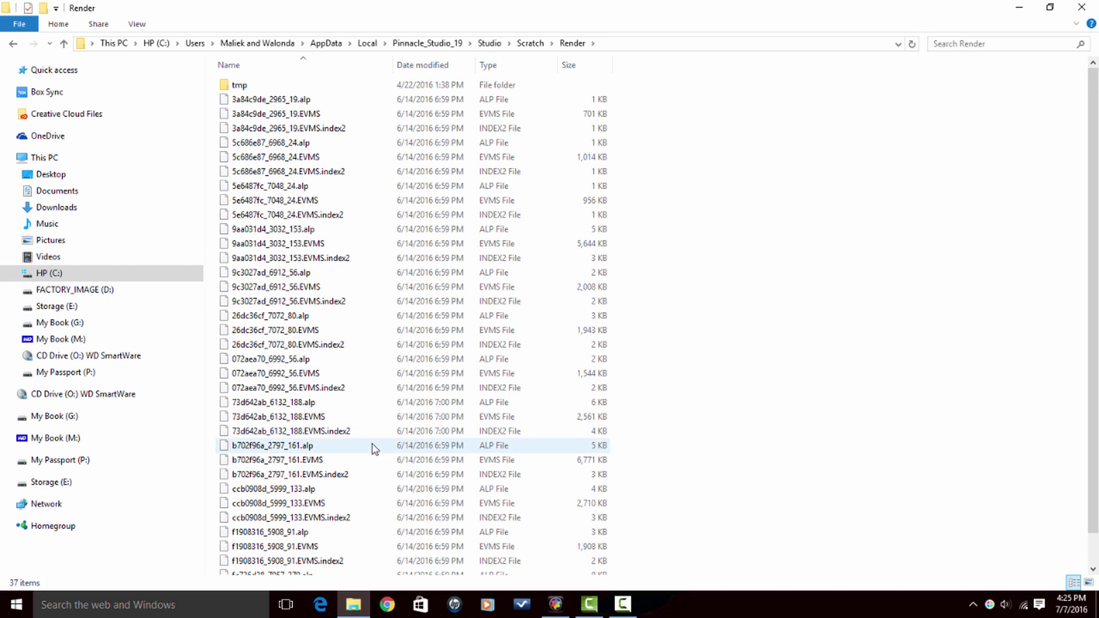
pyautogui.scroll(-1, 375, 458)
pyautogui.scroll(1, 378, 466)
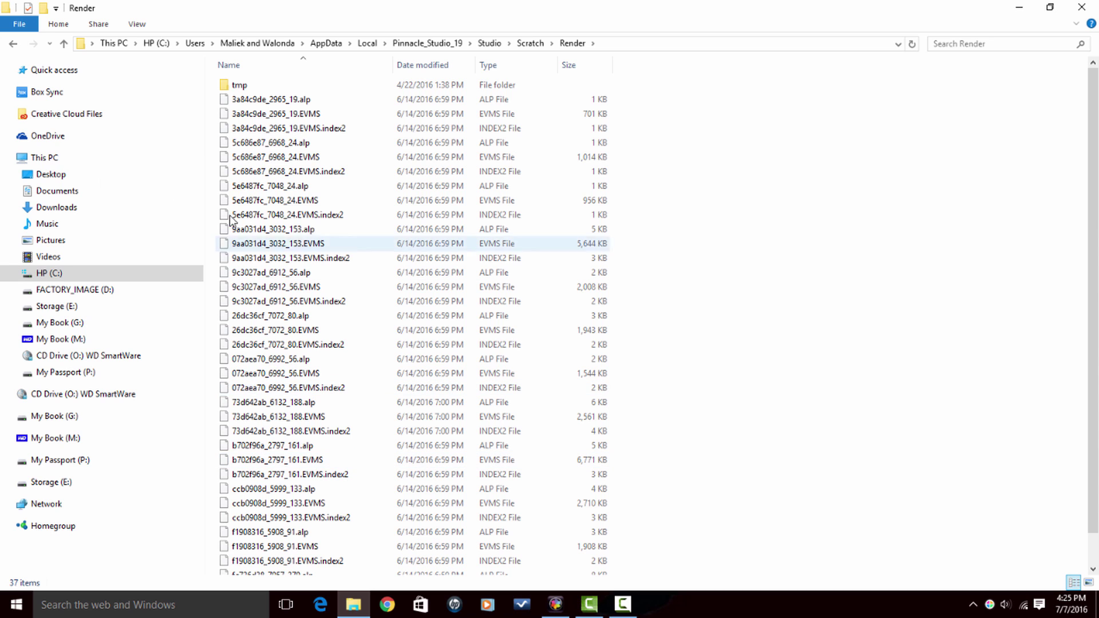
pyautogui.click(283, 102)
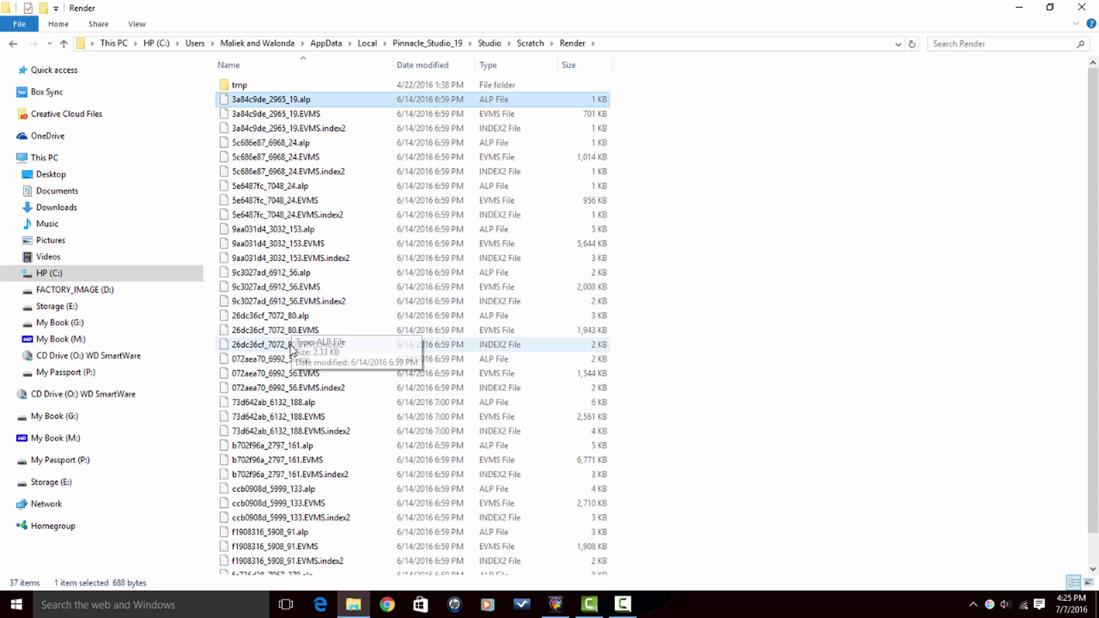
pyautogui.scroll(-1, 331, 382)
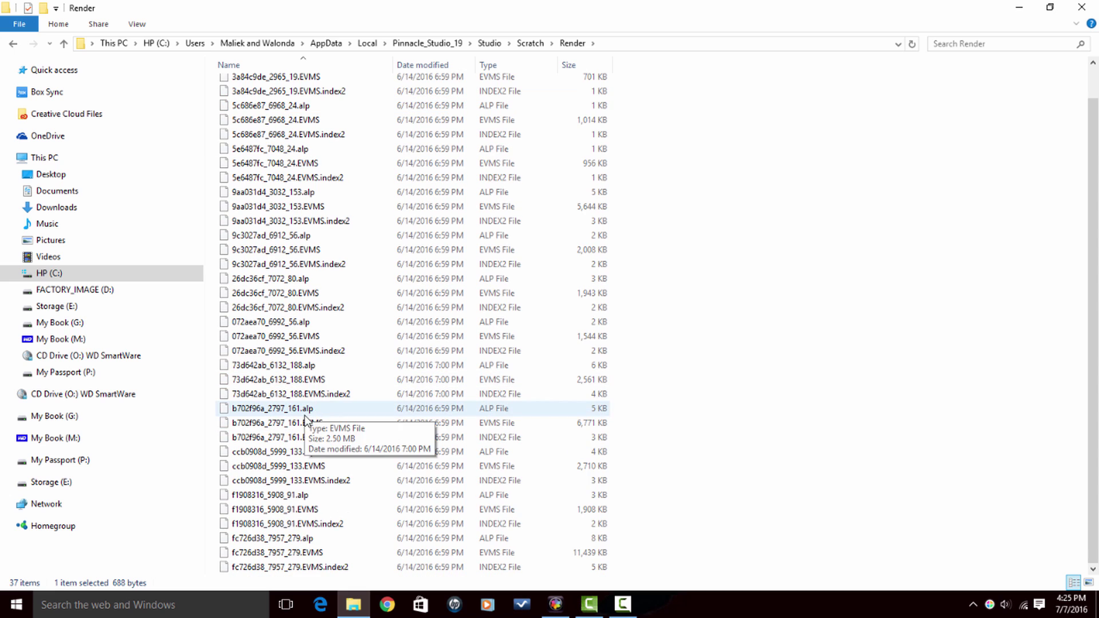
pyautogui.keyDown('shift'); pyautogui.click(309, 566); pyautogui.keyUp('shift')
pyautogui.rightClick(319, 380)
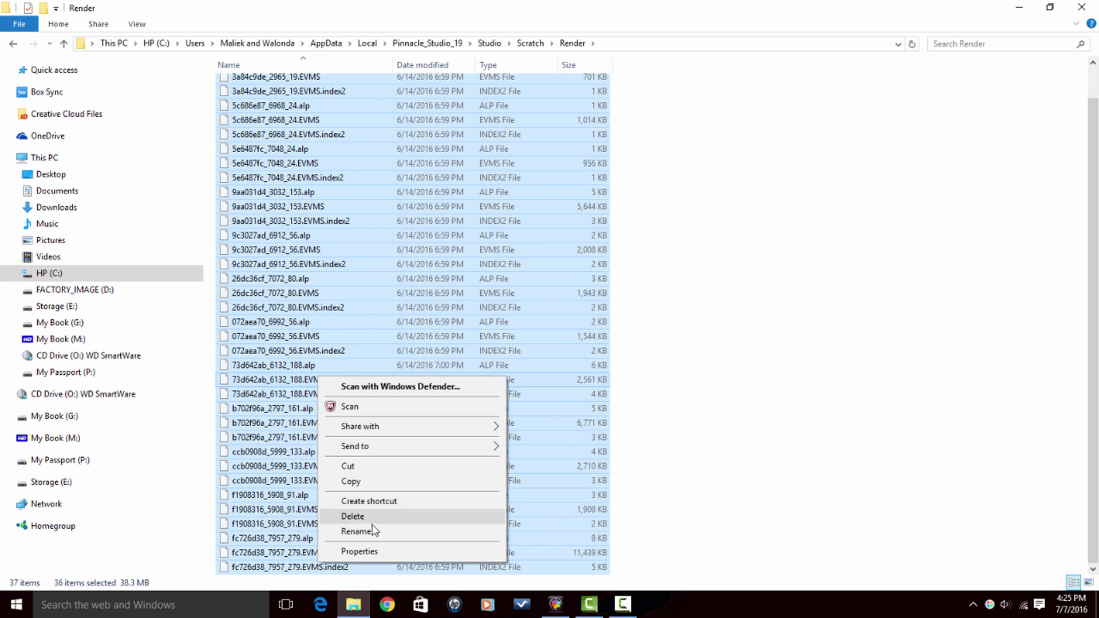
# Return to Scratch, leave the Render folder undeleted, and close File Explorer.
pyautogui.click(13, 44)
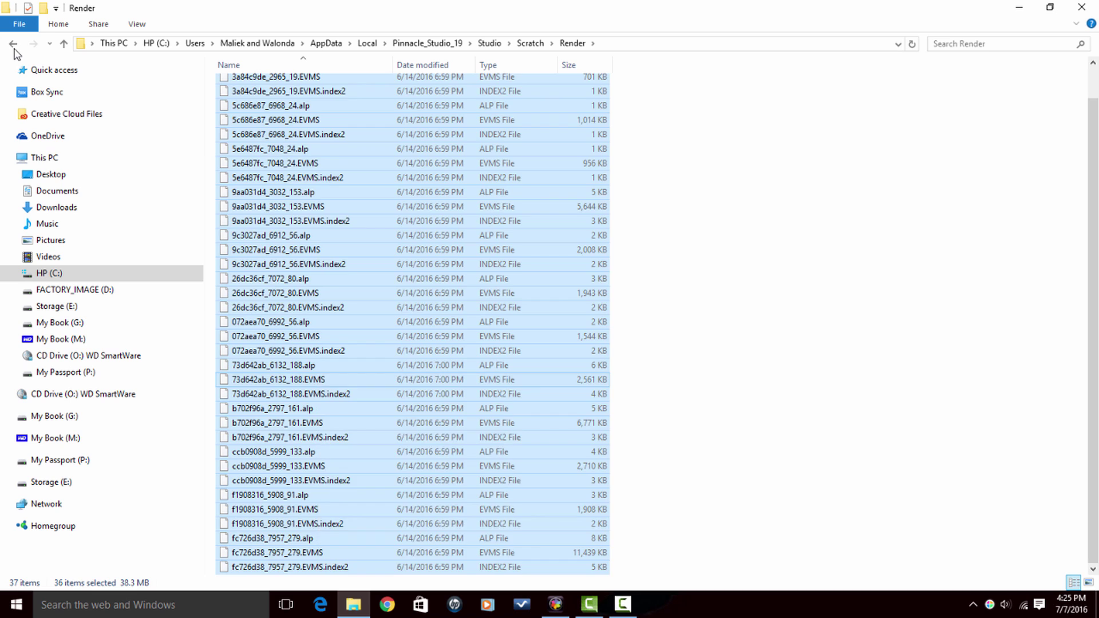
pyautogui.rightClick(246, 162)
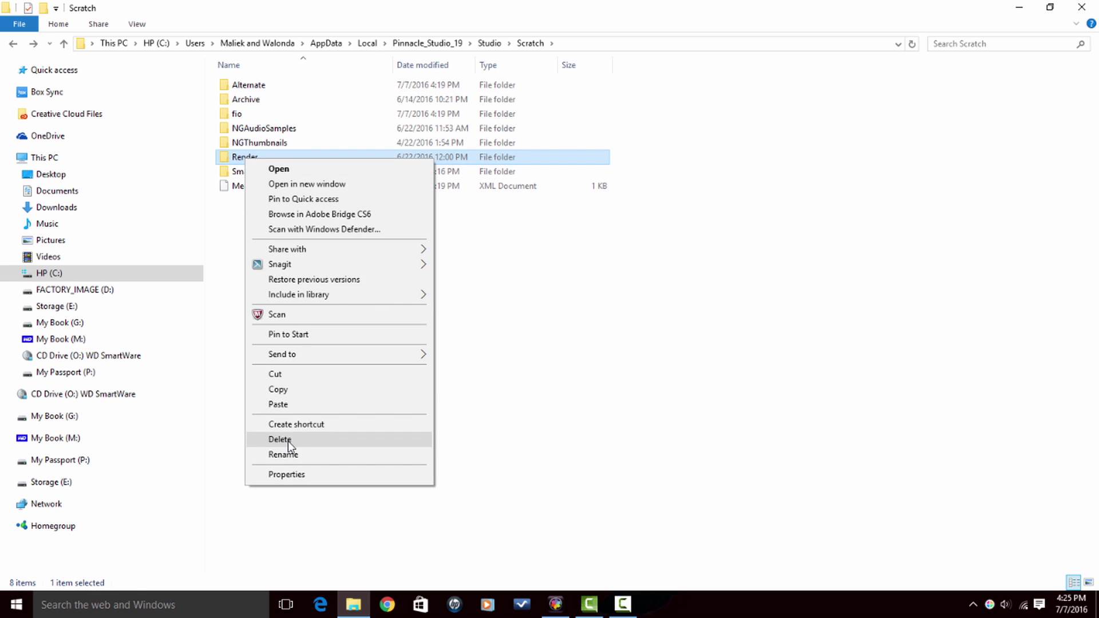
pyautogui.click(522, 350)
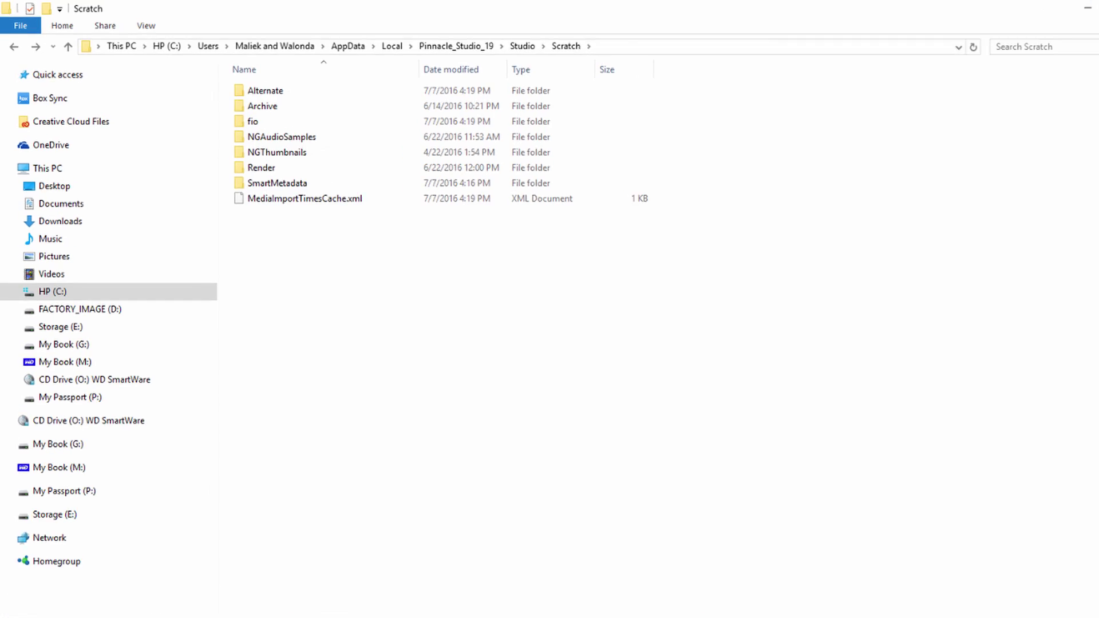
pyautogui.click(1075, 11)
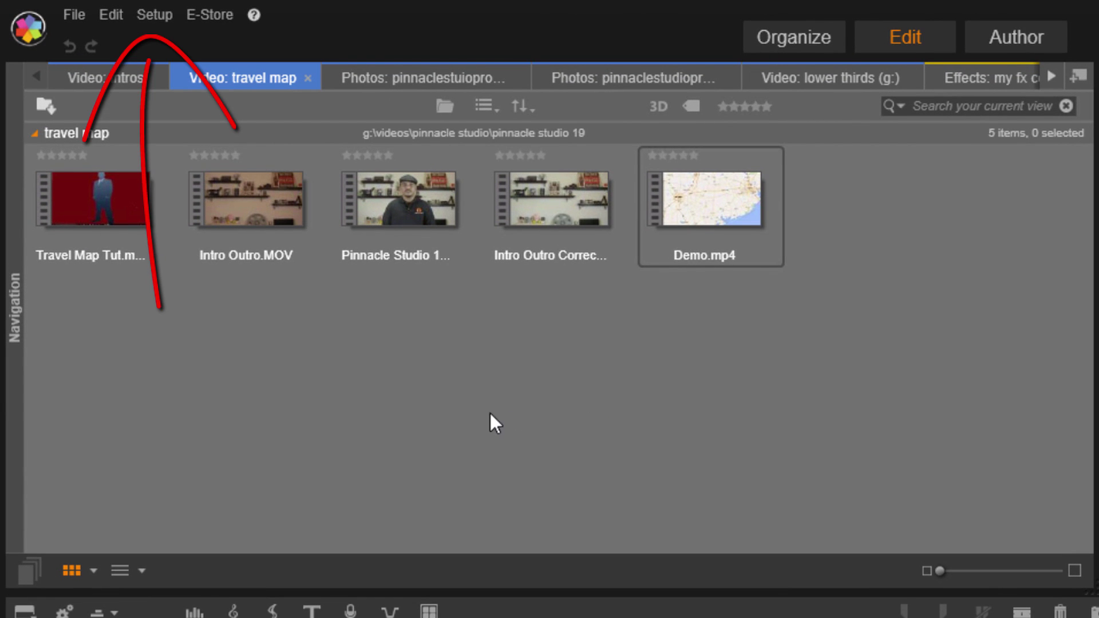
# Open Setup > Control Panel at Storage Locations to see the render files folder.
pyautogui.moveTo(192, 138)
pyautogui.click(164, 23)
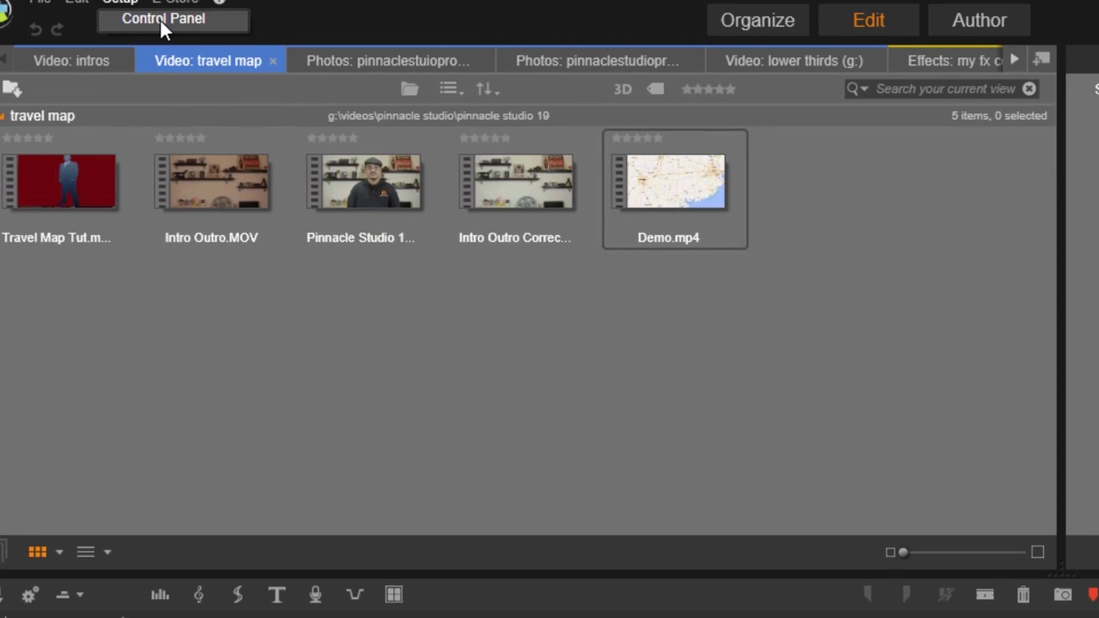
pyautogui.click(194, 35)
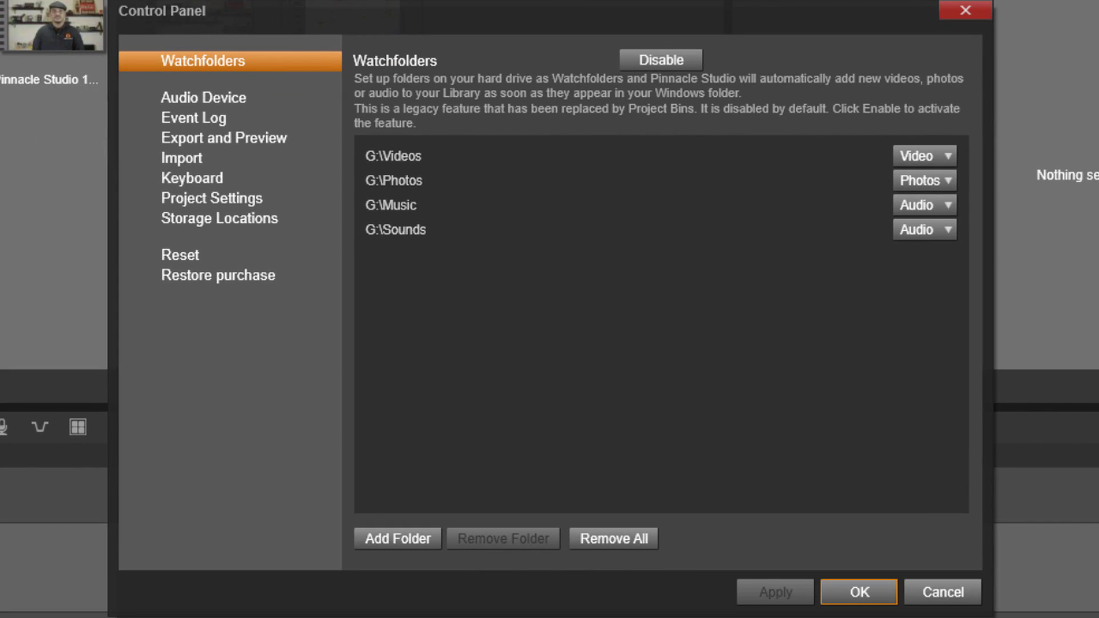
pyautogui.click(255, 225)
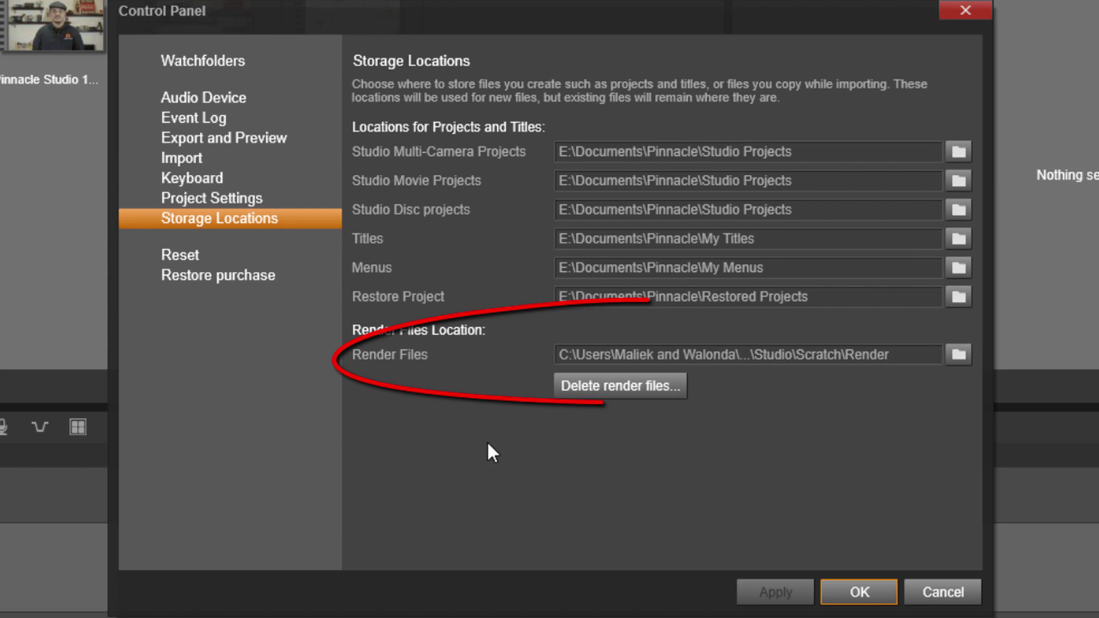
pyautogui.moveTo(578, 356)
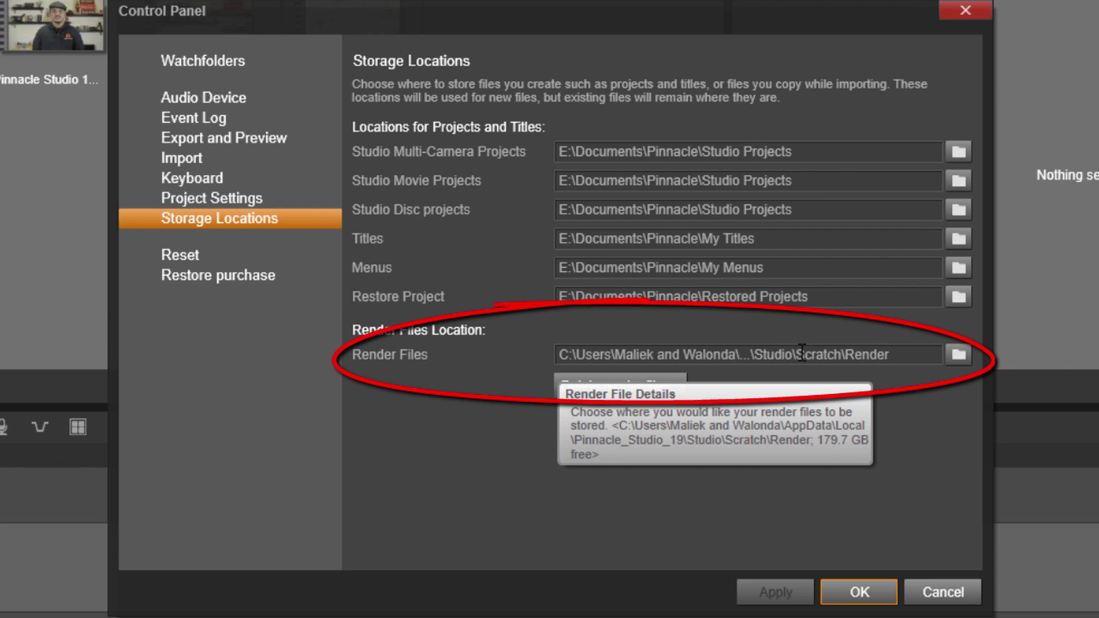
# Keep the render folder unchanged, delete all render files, then apply and close.
pyautogui.click(957, 360)
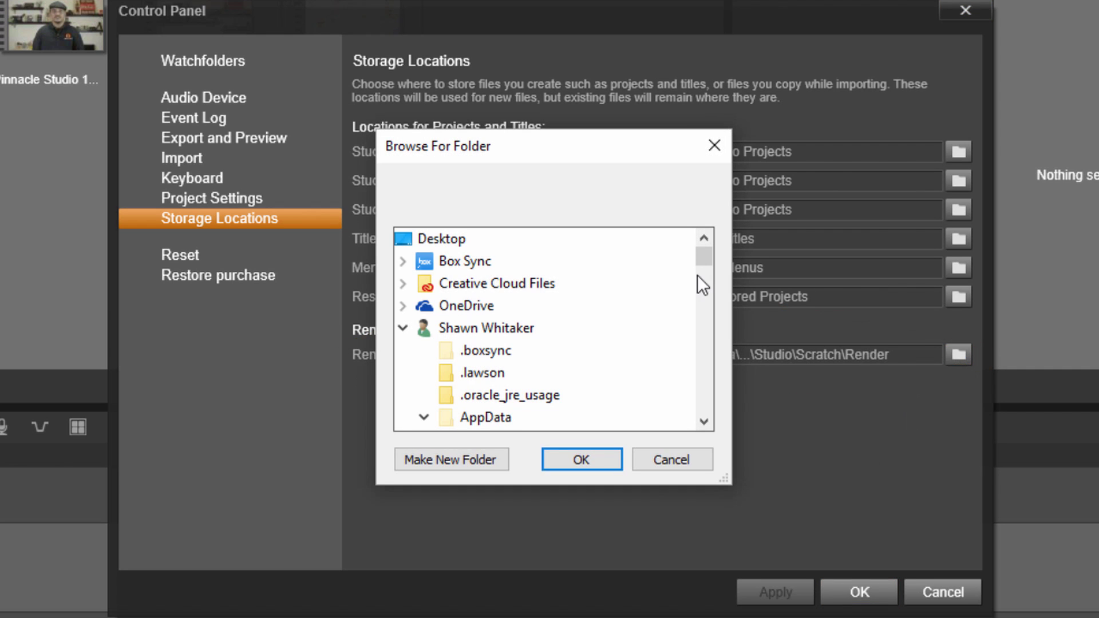
pyautogui.moveTo(705, 259); pyautogui.dragTo(724, 374)
pyautogui.click(679, 464)
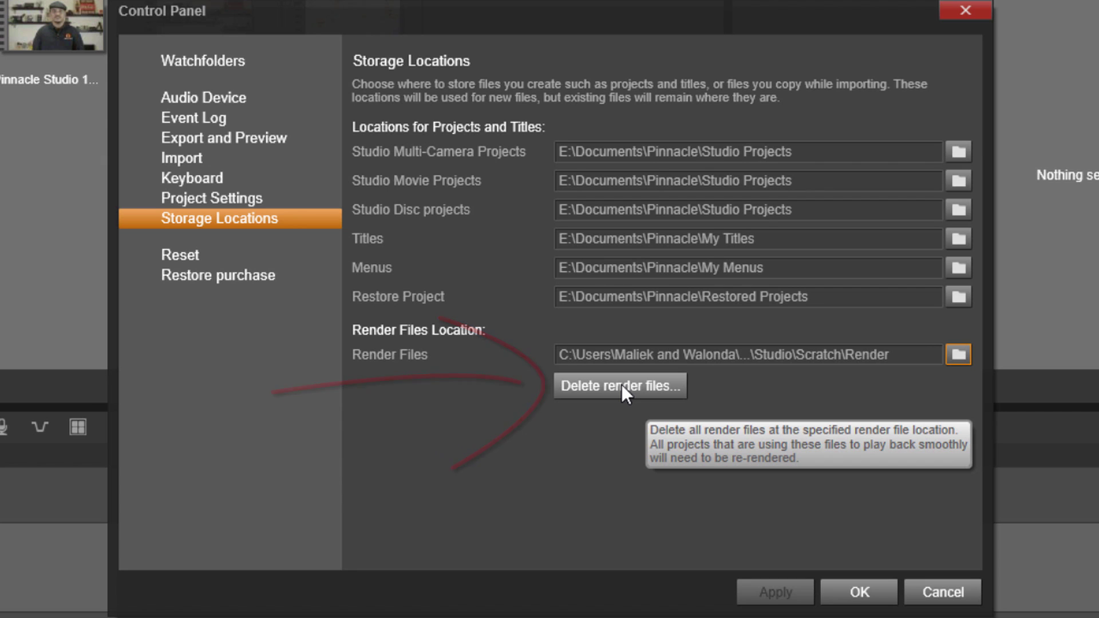
pyautogui.click(621, 385)
pyautogui.click(620, 385)
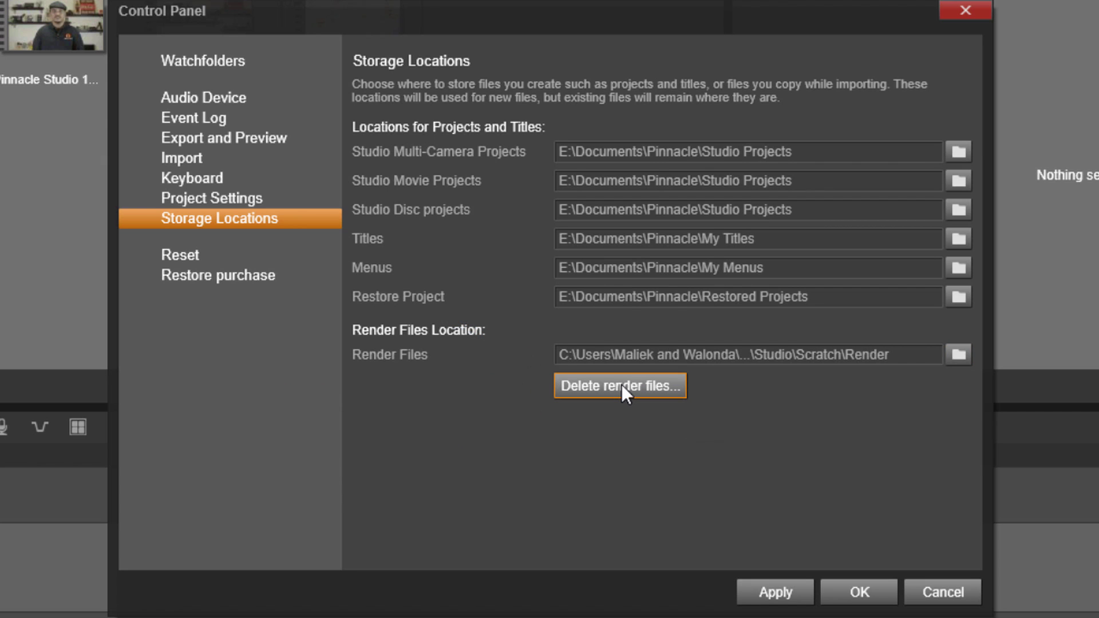
pyautogui.click(785, 595)
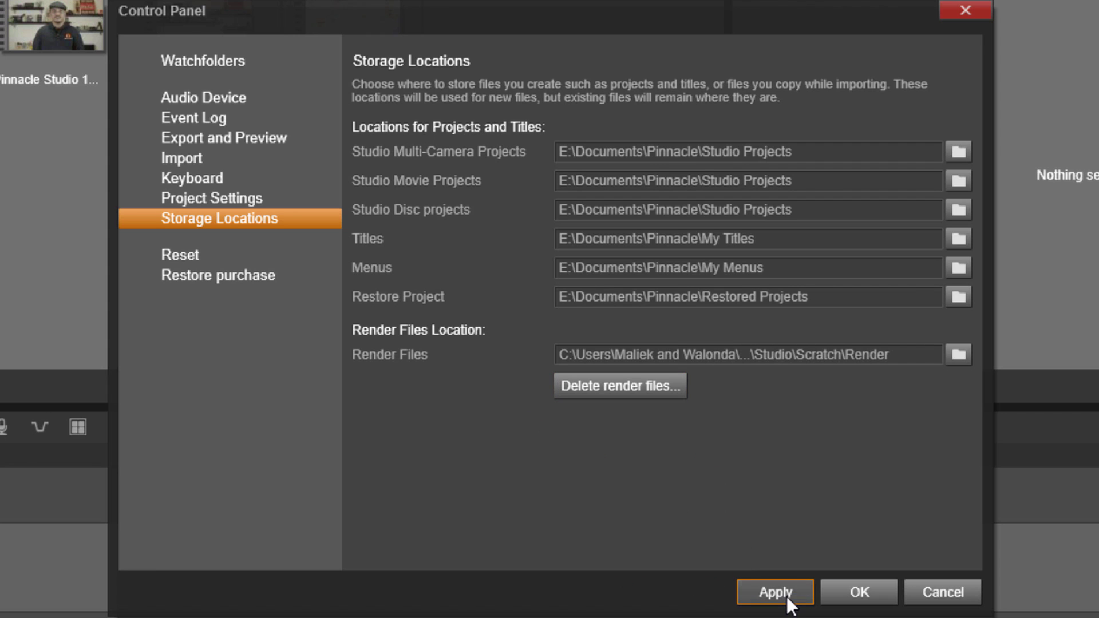
pyautogui.click(864, 593)
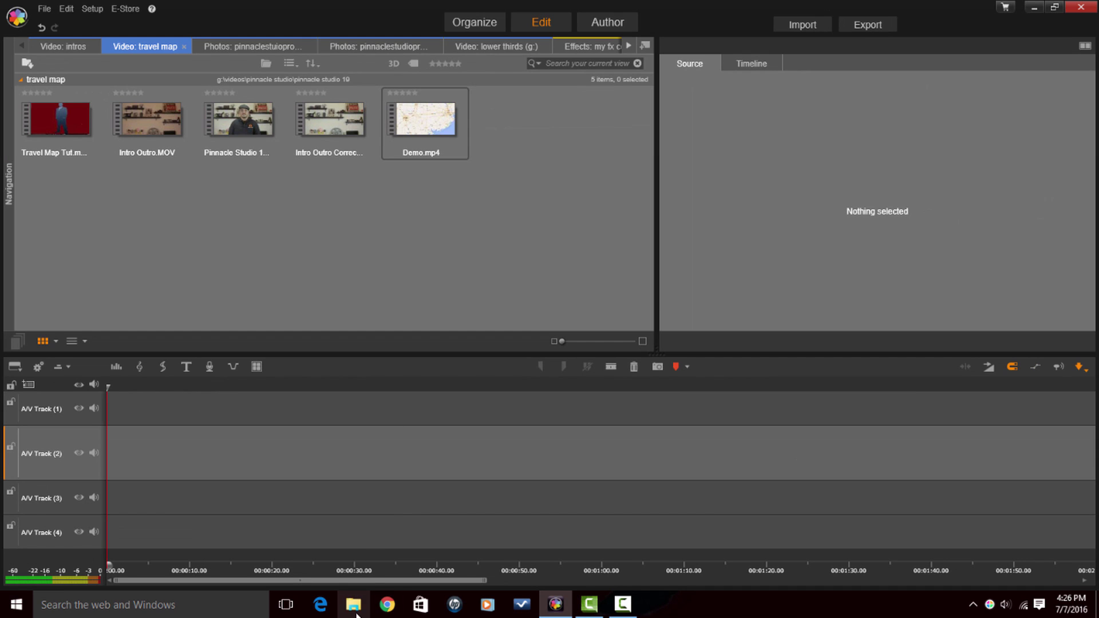
pyautogui.click(353, 605)
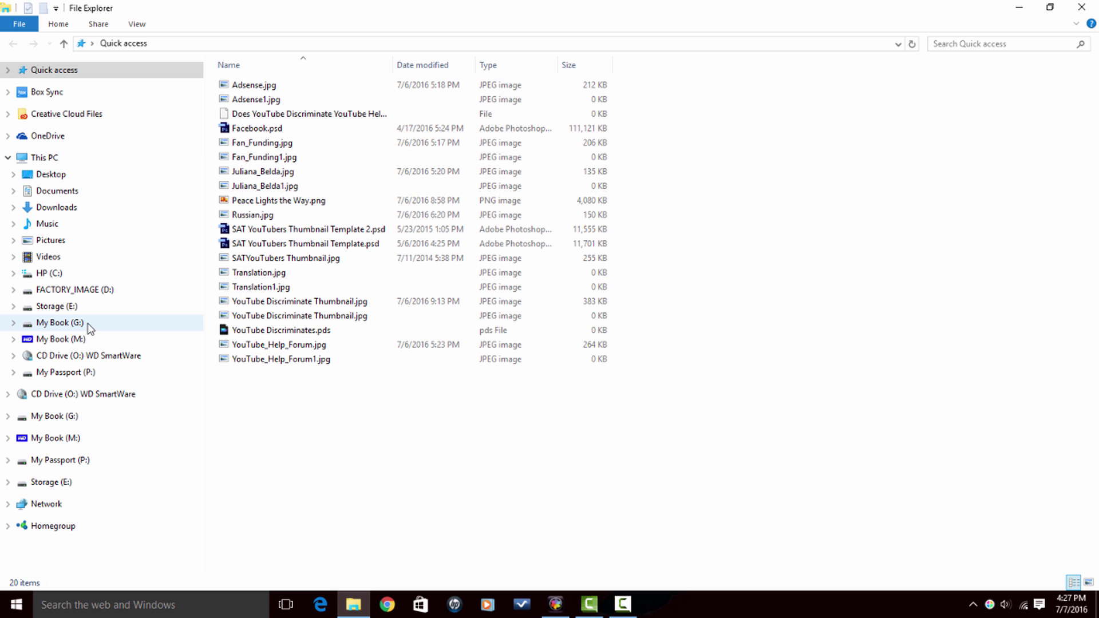
pyautogui.click(57, 274)
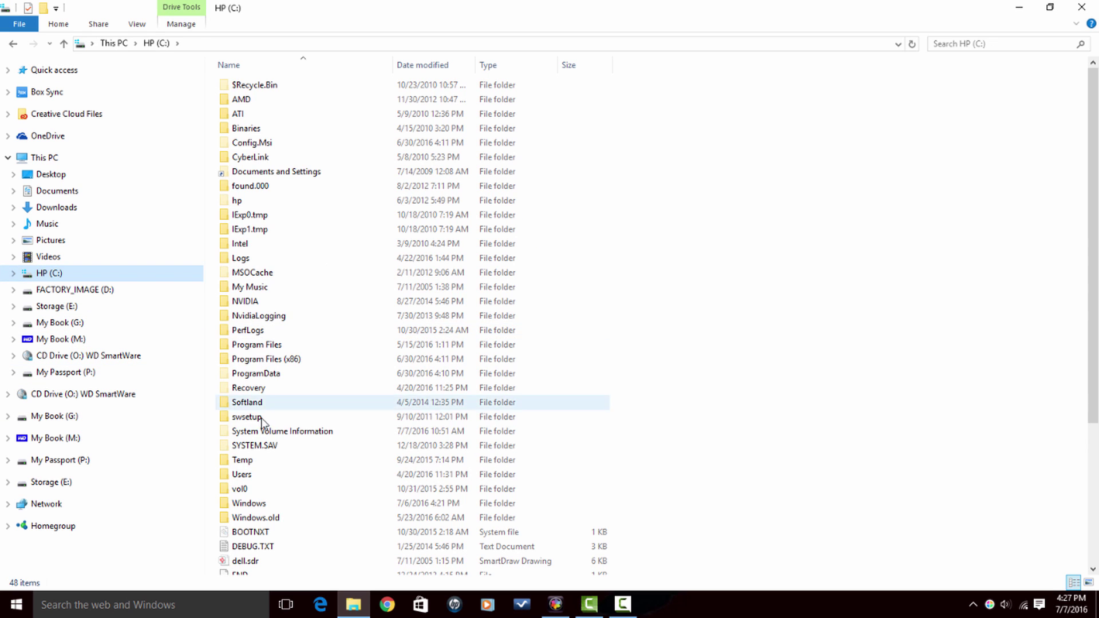
pyautogui.doubleClick(257, 488)
pyautogui.doubleClick(264, 172)
pyautogui.doubleClick(252, 128)
pyautogui.doubleClick(247, 84)
pyautogui.scroll(-9, 269, 481)
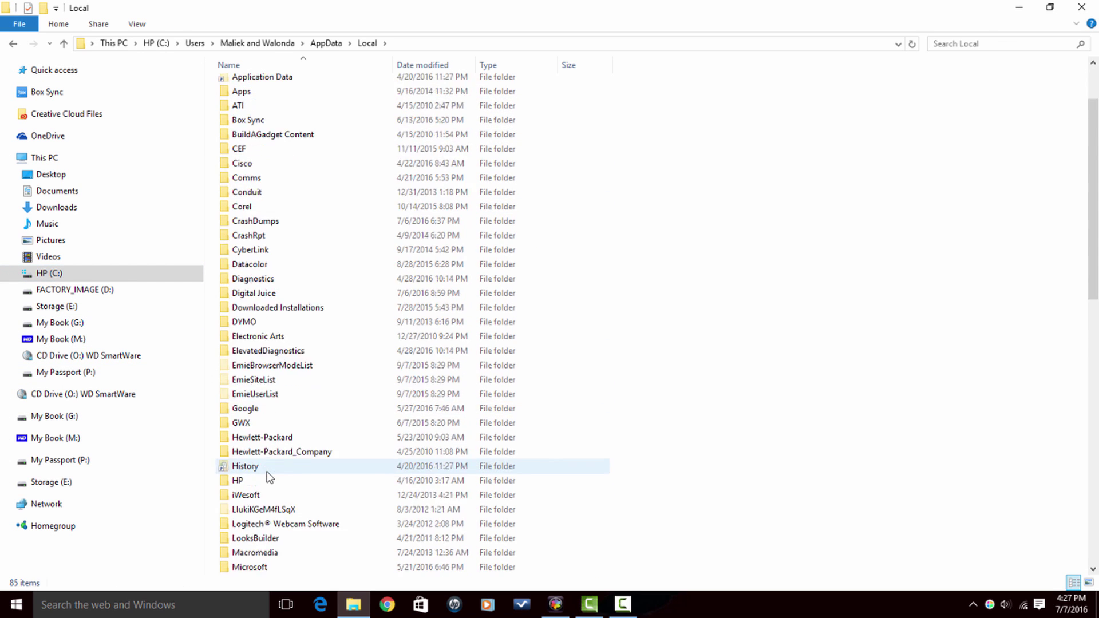
pyautogui.doubleClick(294, 538)
pyautogui.doubleClick(243, 86)
pyautogui.doubleClick(253, 102)
pyautogui.doubleClick(258, 163)
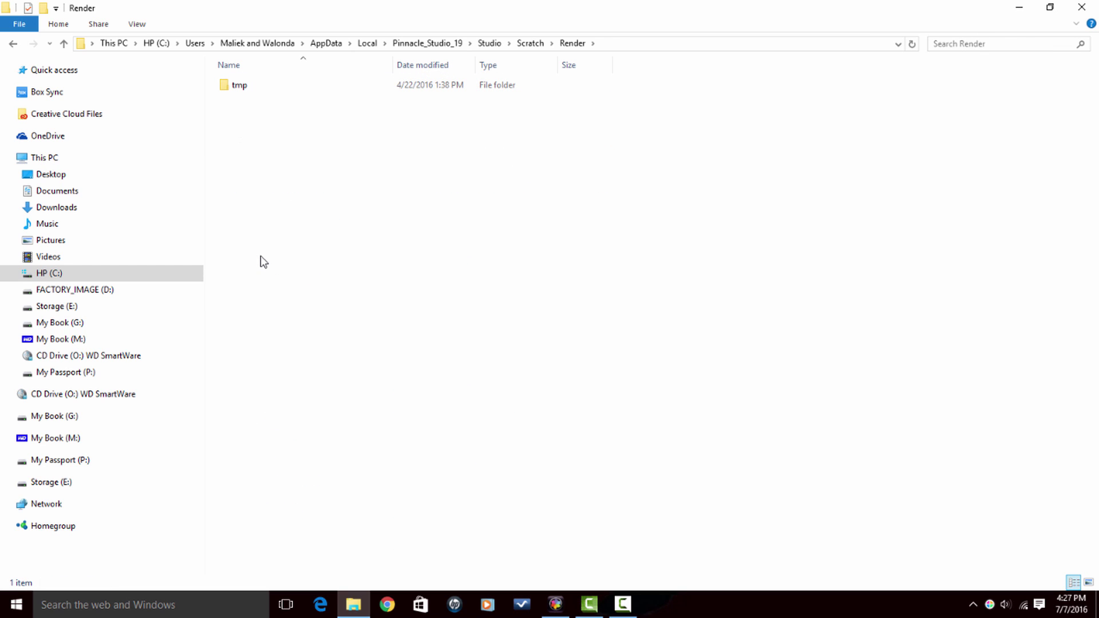
pyautogui.click(1081, 8)
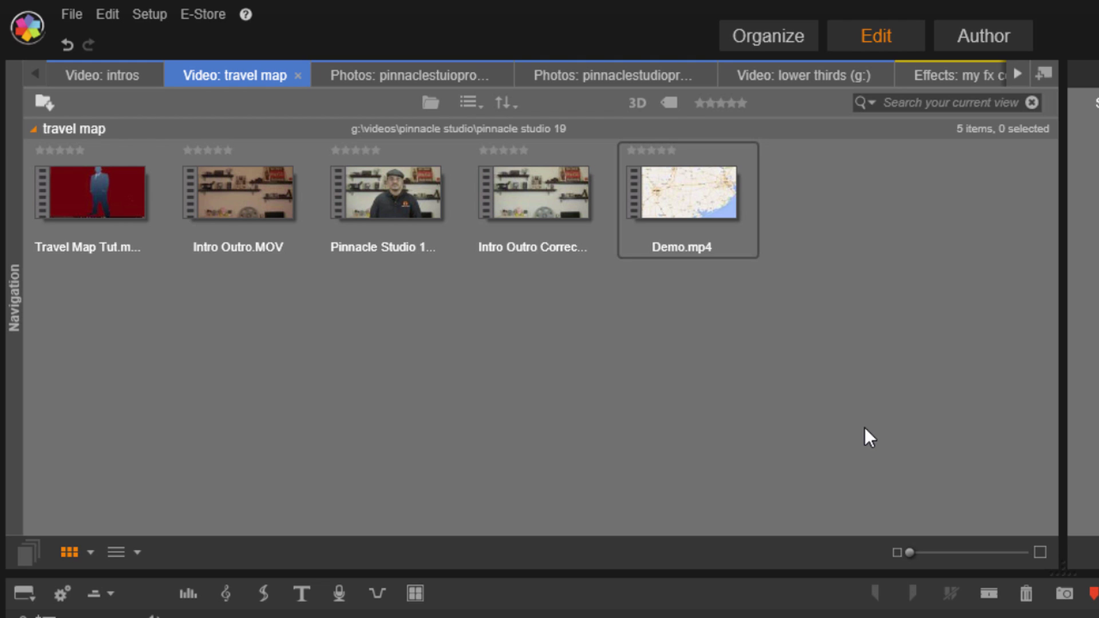
pyautogui.moveTo(679, 203)
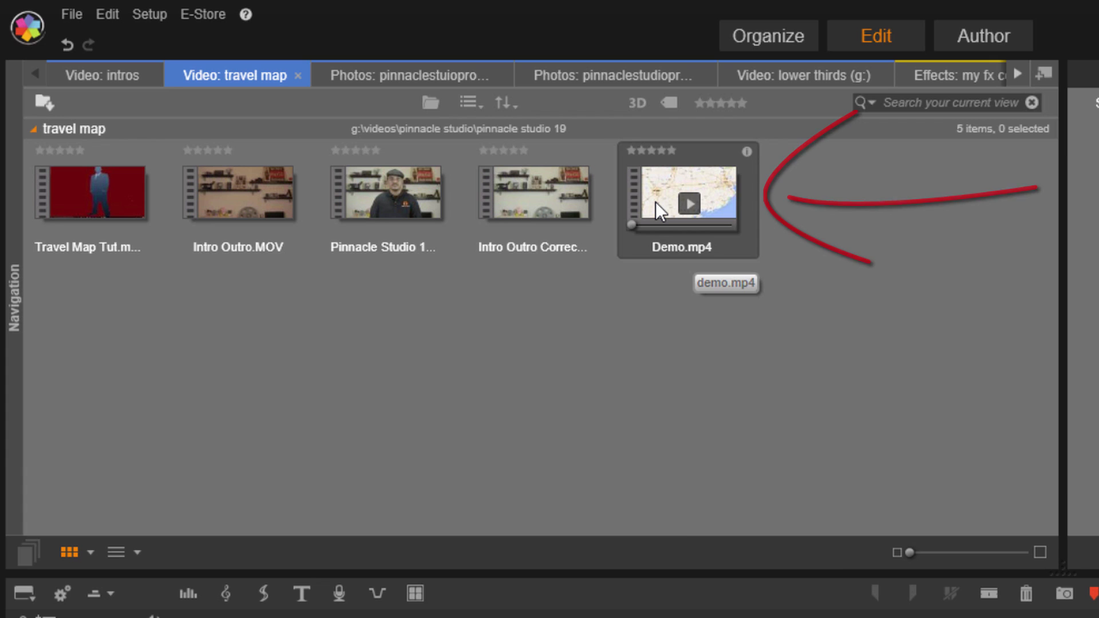
pyautogui.rightClick(655, 201)
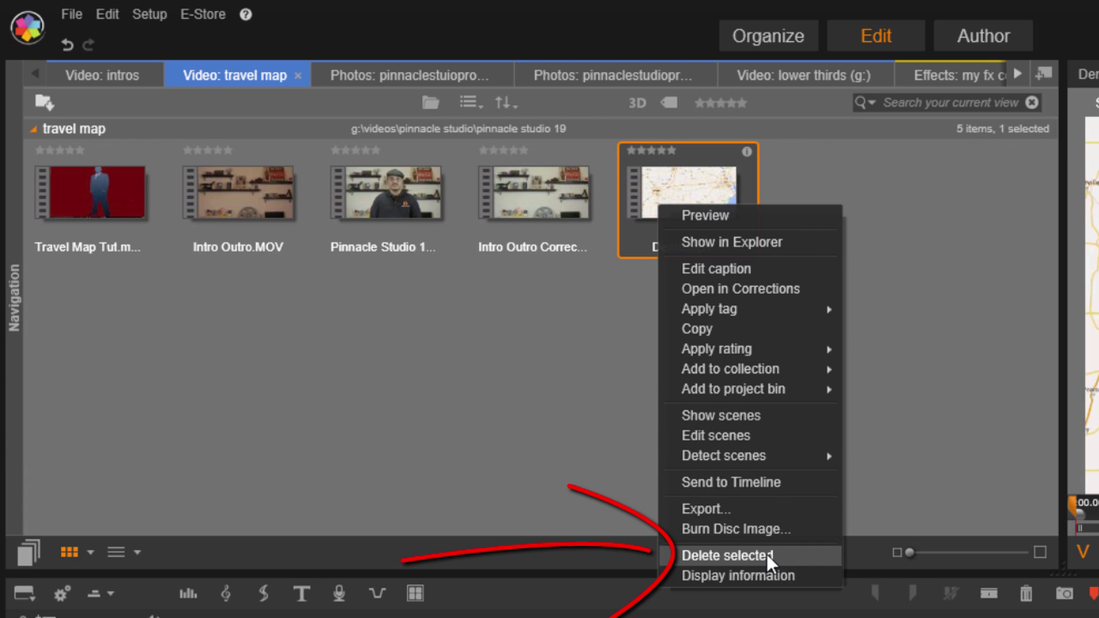
pyautogui.click(767, 554)
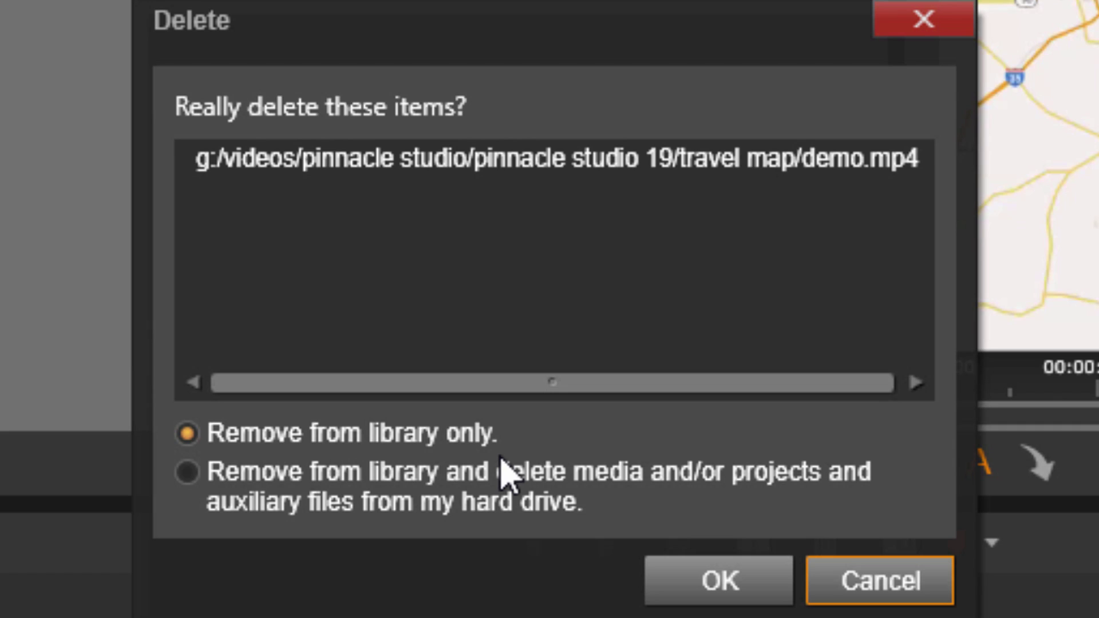
pyautogui.click(227, 489)
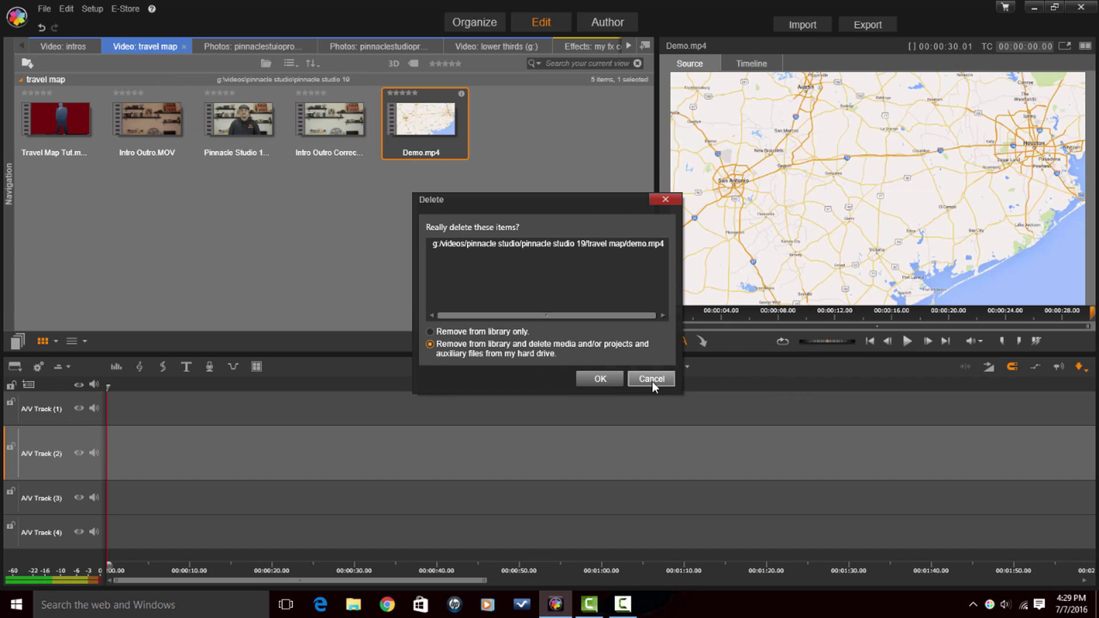
pyautogui.click(879, 581)
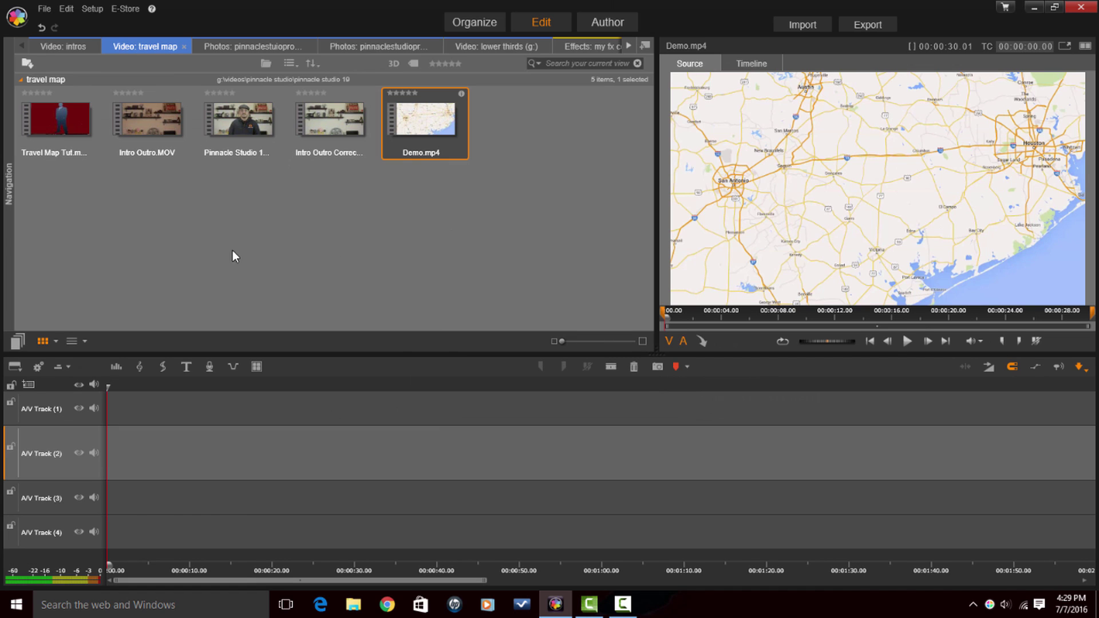
pyautogui.moveTo(77, 119)
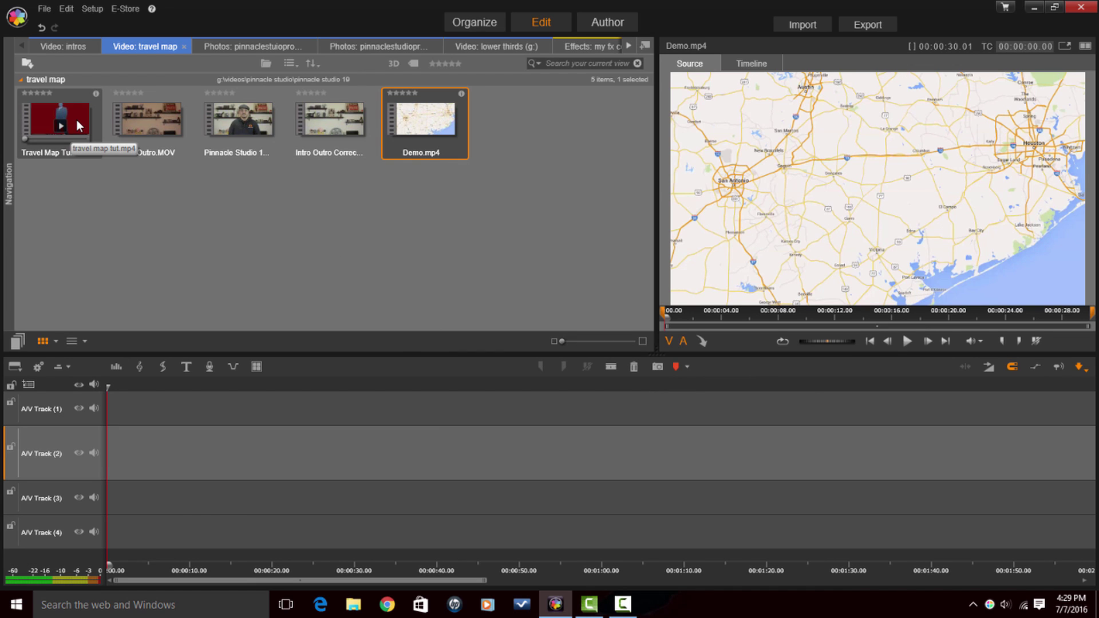
pyautogui.click(77, 119)
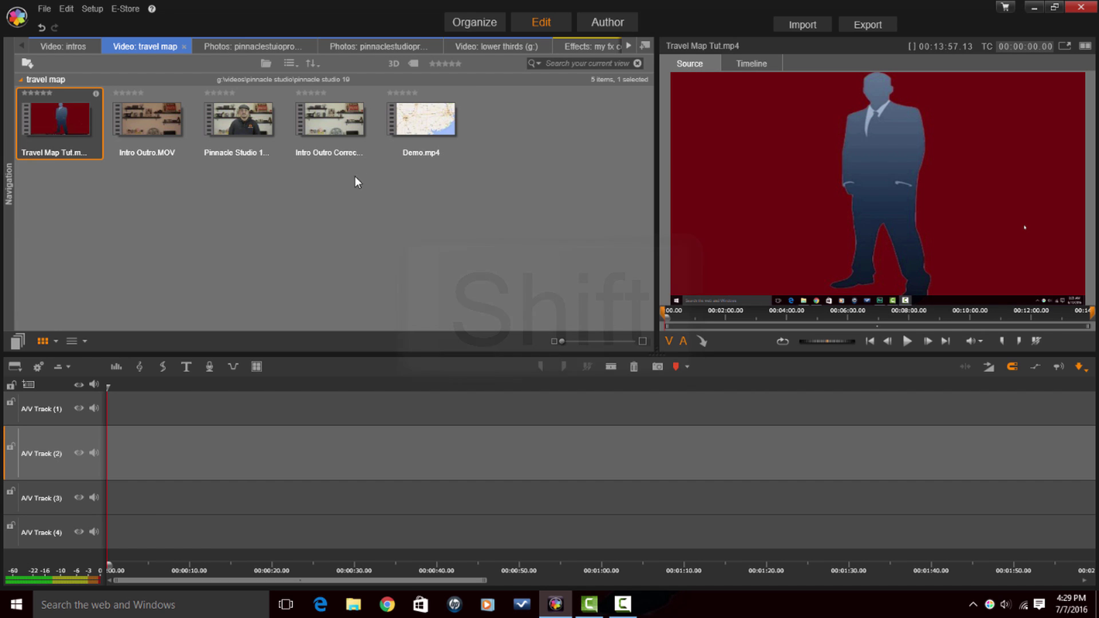
pyautogui.keyDown('shift'); pyautogui.click(416, 114); pyautogui.keyUp('shift')
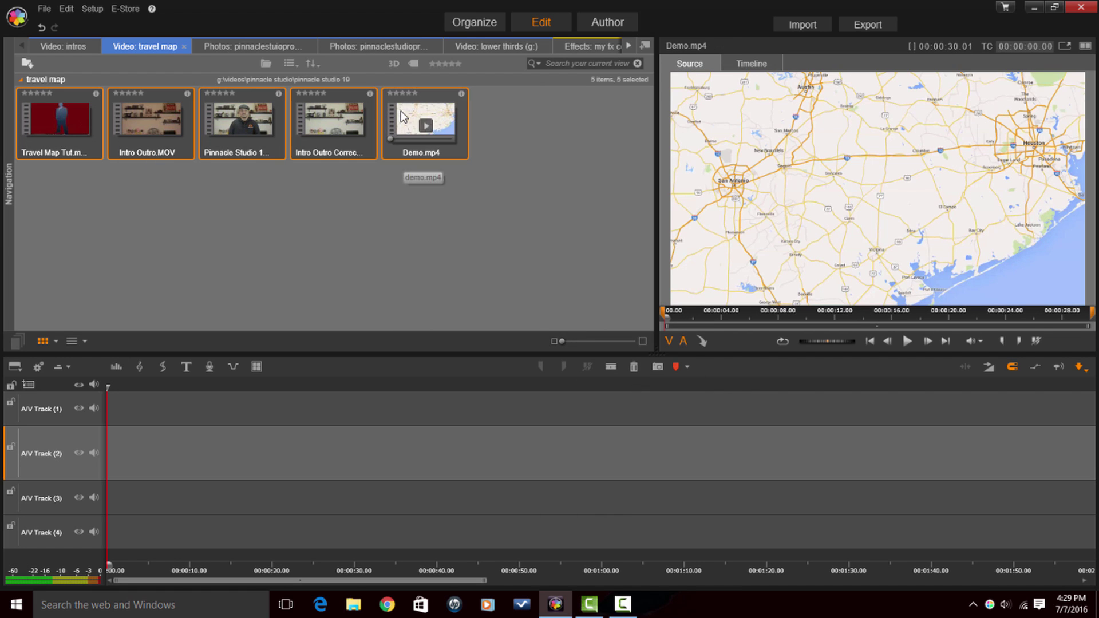
pyautogui.rightClick(401, 113)
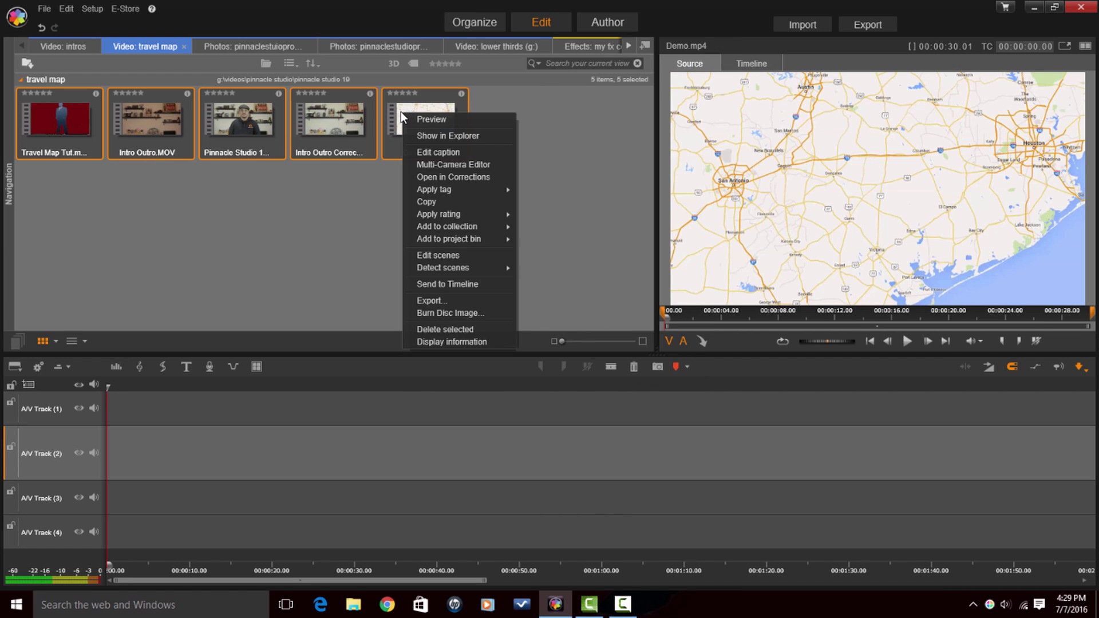
pyautogui.click(455, 329)
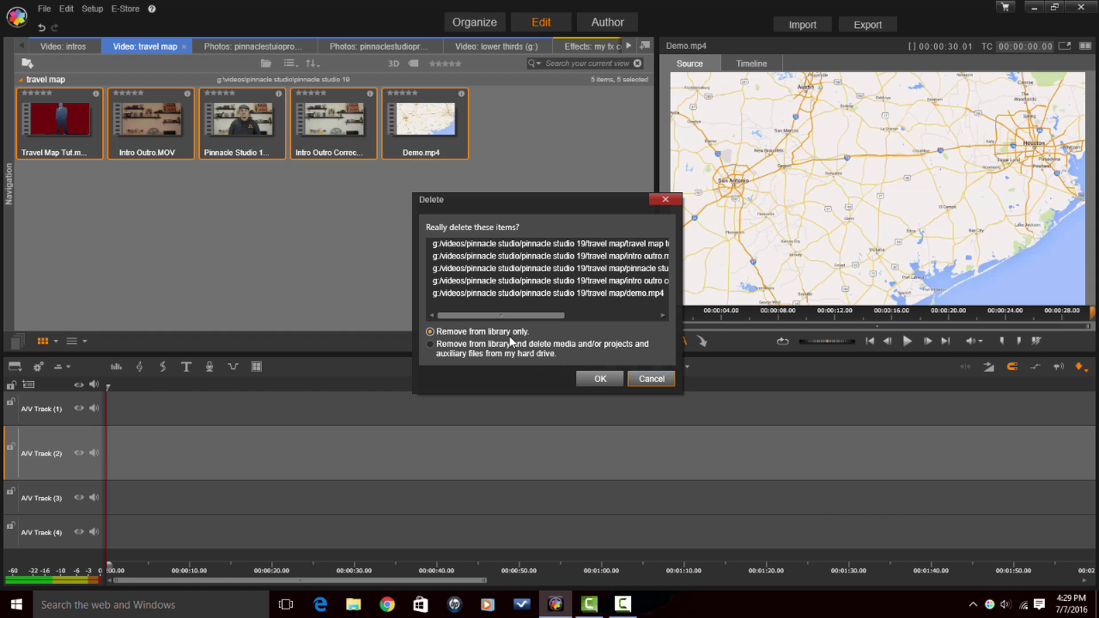
pyautogui.click(452, 351)
pyautogui.click(647, 377)
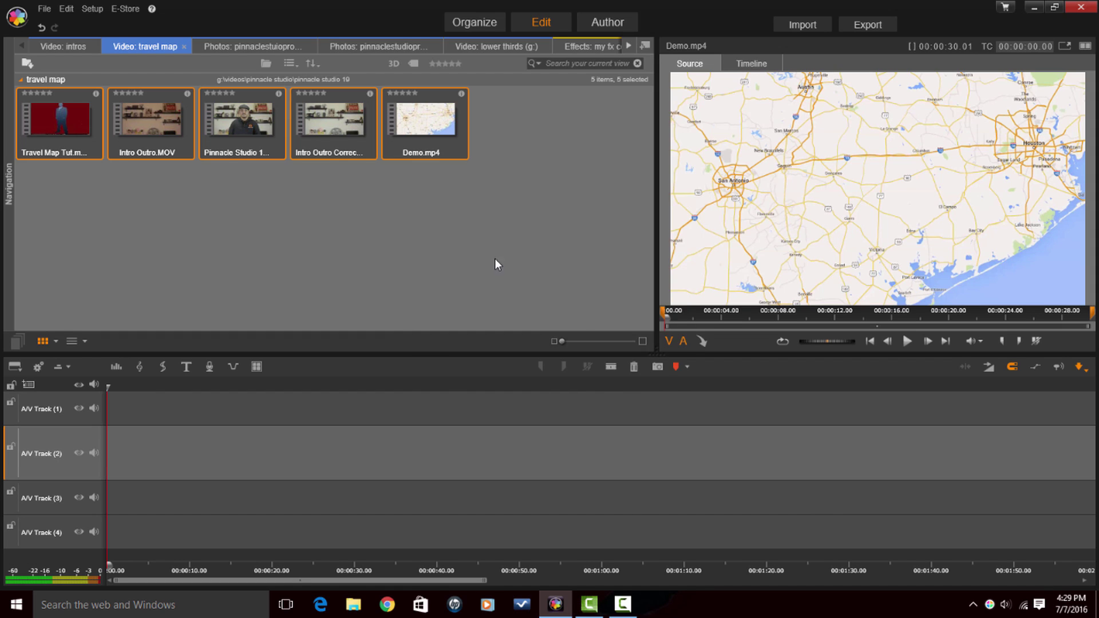
pyautogui.click(495, 259)
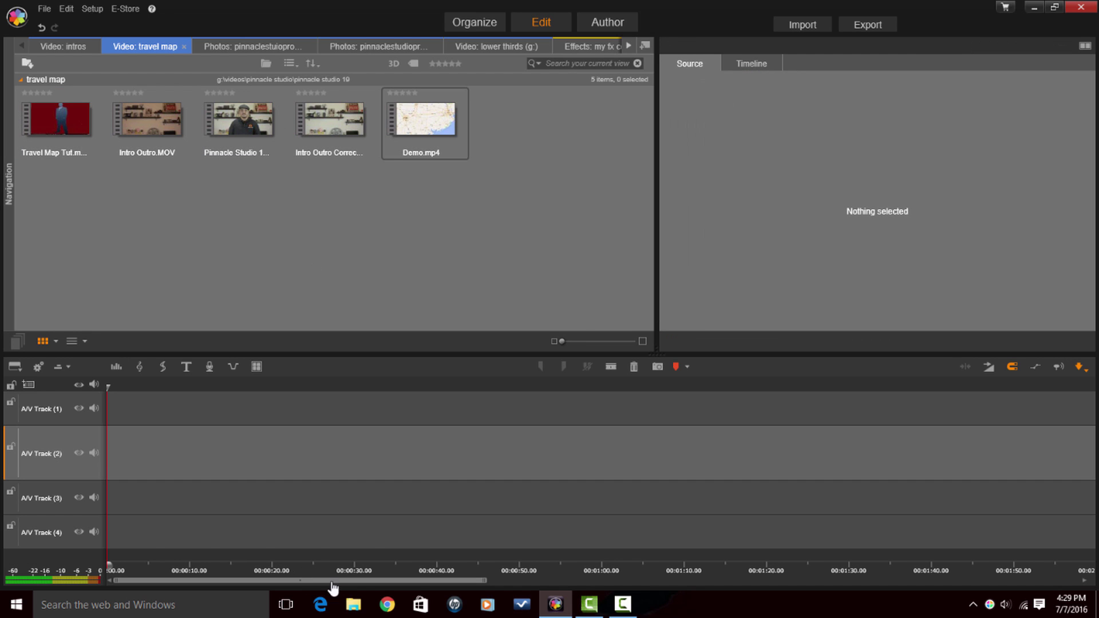
# Open a new File Explorer window at Quick access from the taskbar.
pyautogui.click(353, 604)
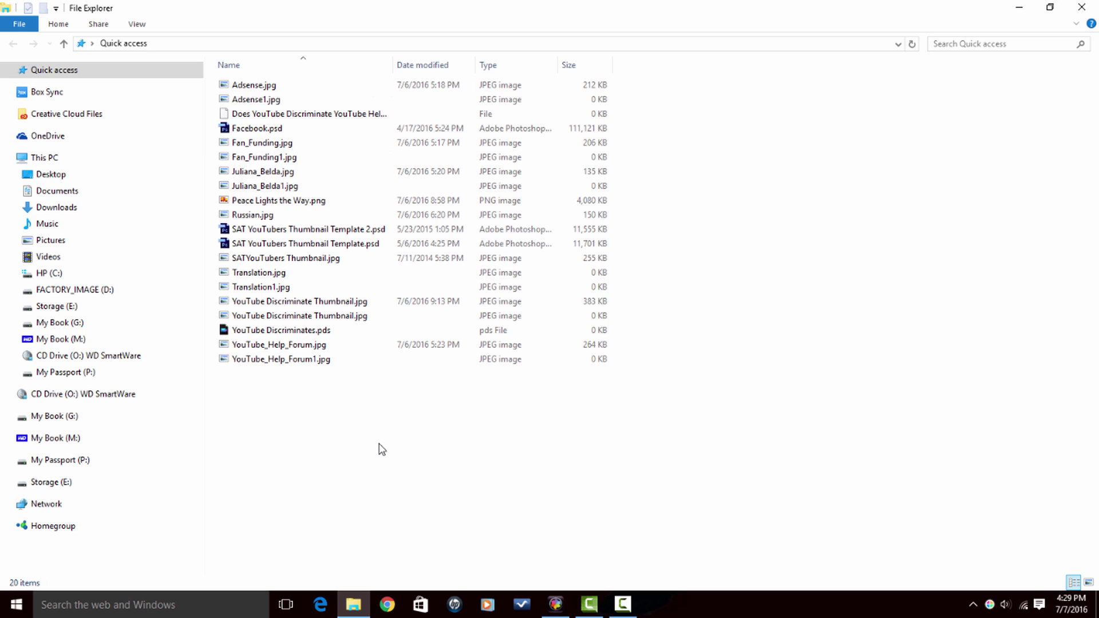